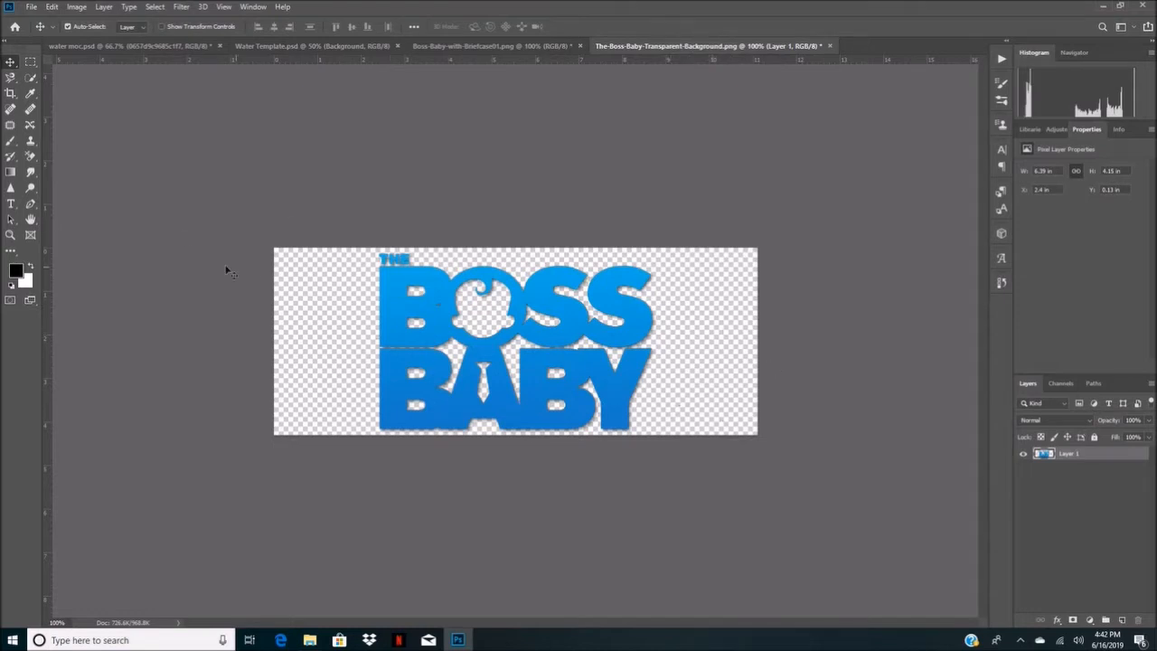
left_click(31, 157)
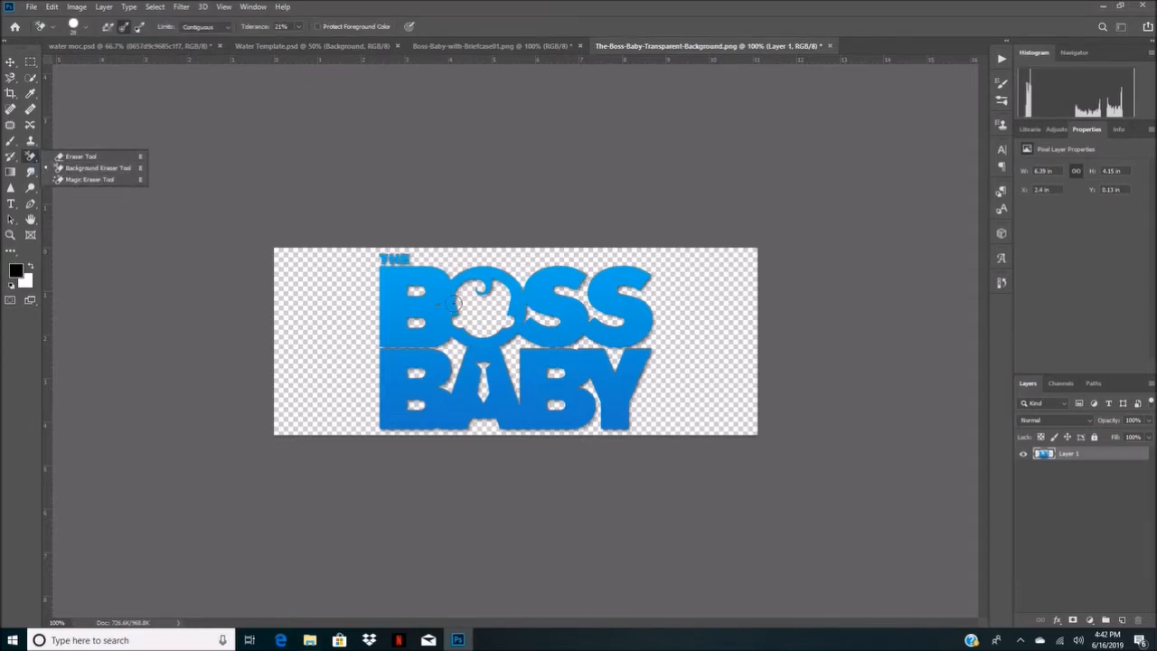
left_click(8, 63)
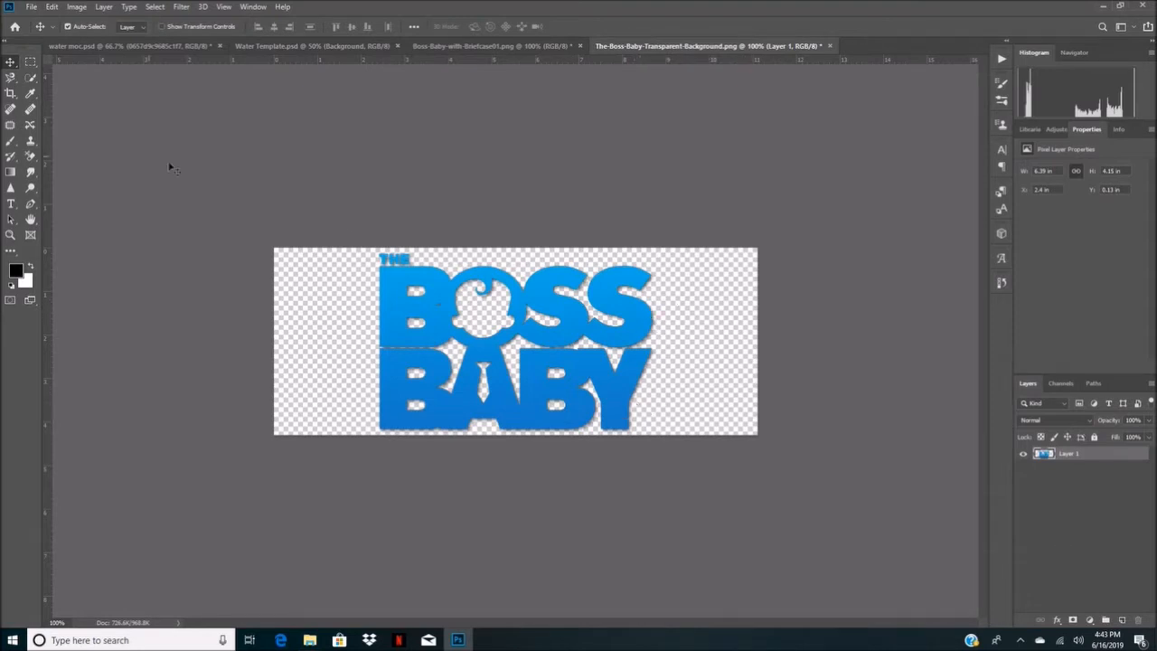
Add a Hue/Saturation adjustment layer clipped to the blue logo layer
left_click(104, 7)
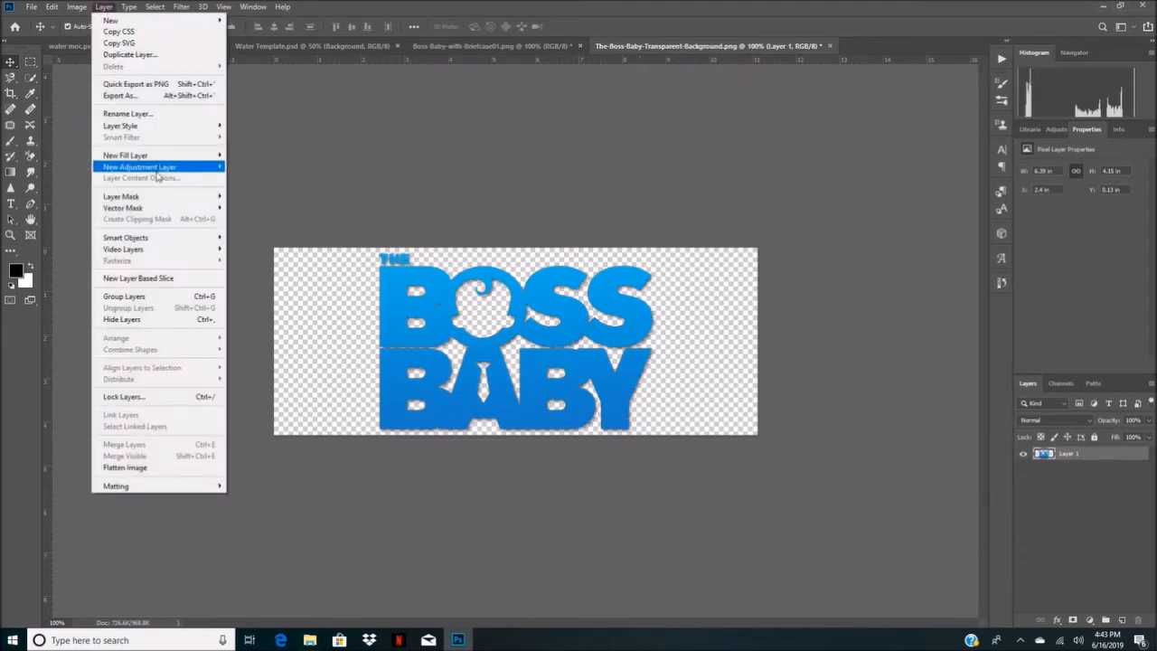
mouse_move(161, 174)
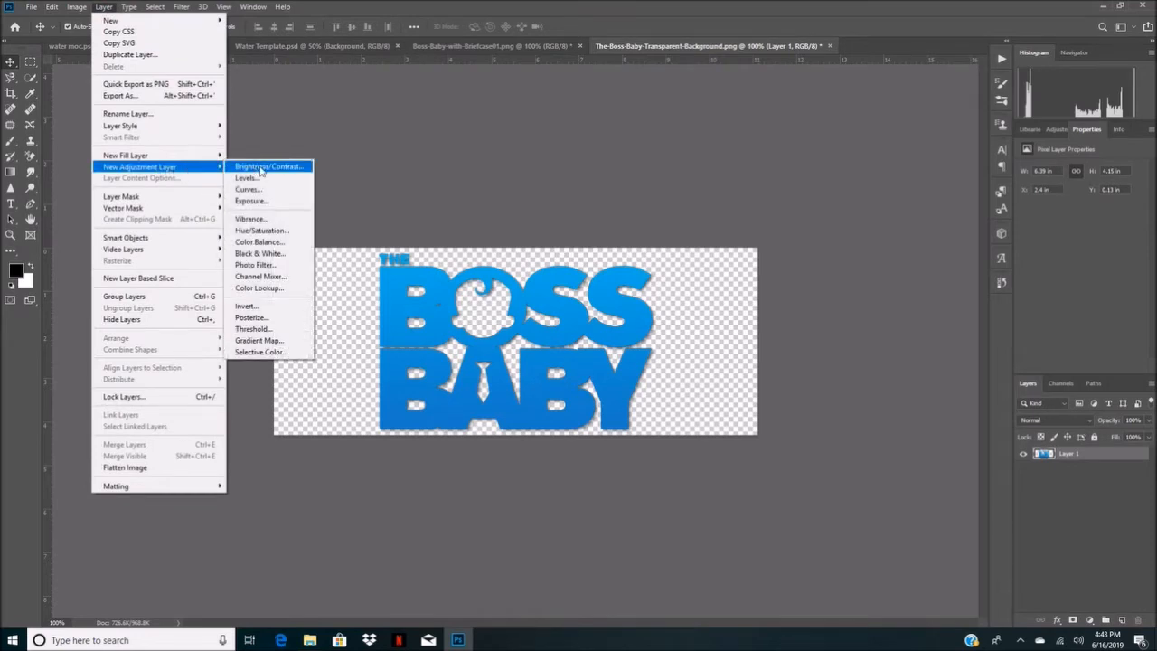
left_click(262, 231)
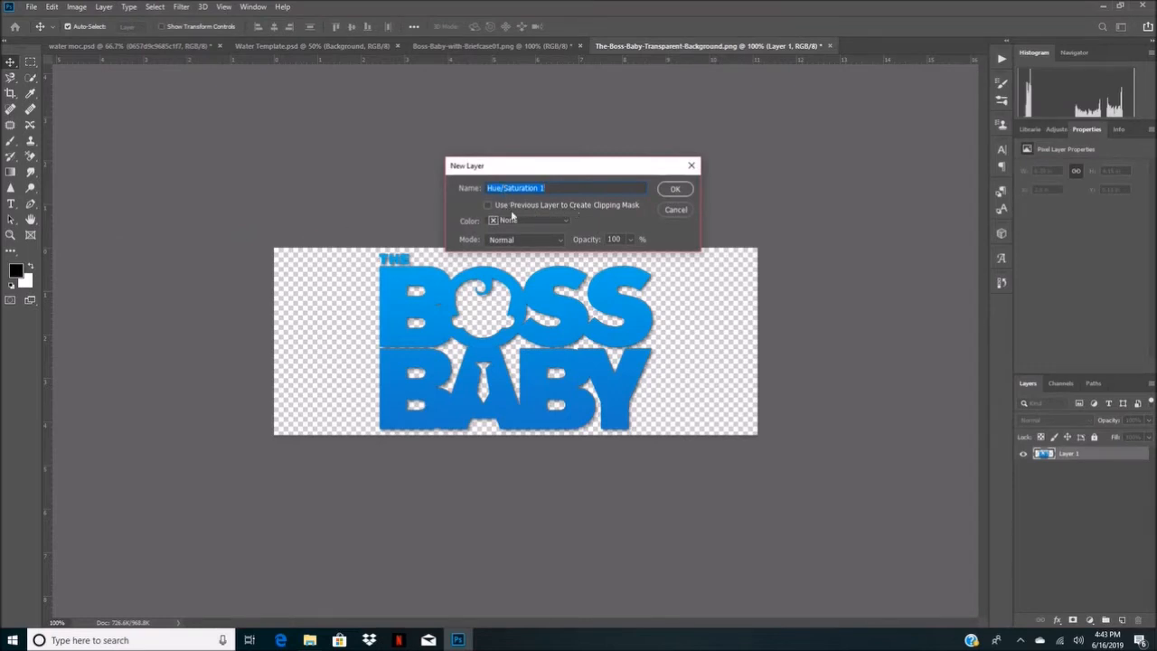
left_click(488, 206)
left_click(666, 191)
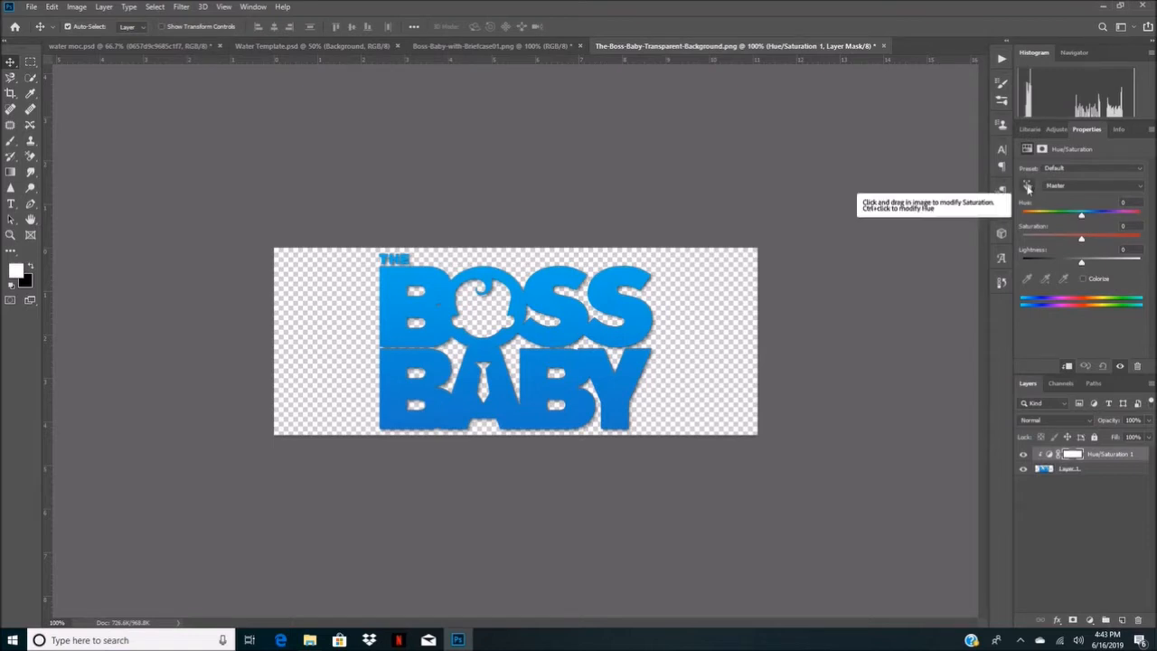
Try sampling the logo's blue with the on-image adjustment tool and switching the color range to Yellows
left_click(1028, 186)
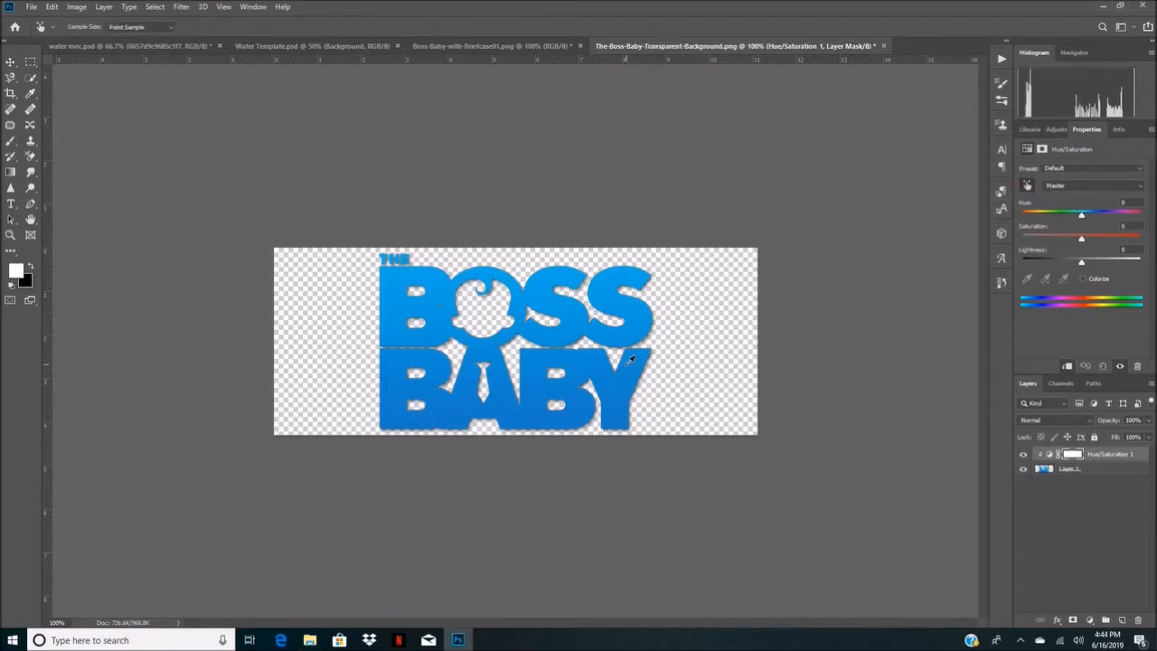
left_click(639, 321)
left_click(1066, 185)
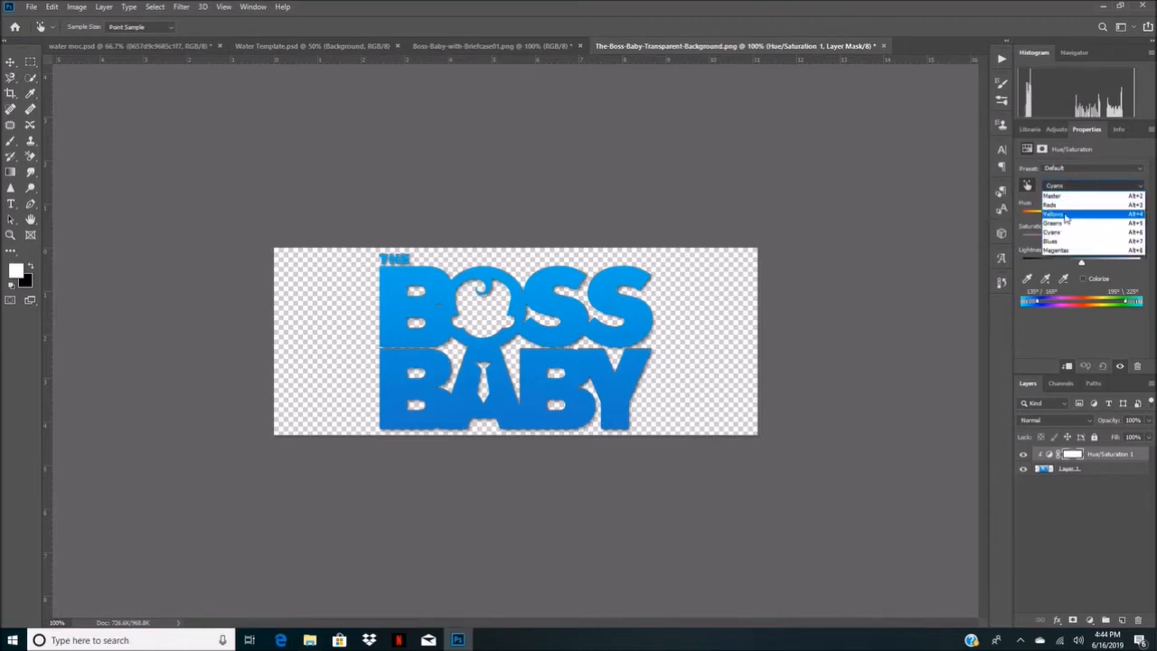
left_click(1066, 215)
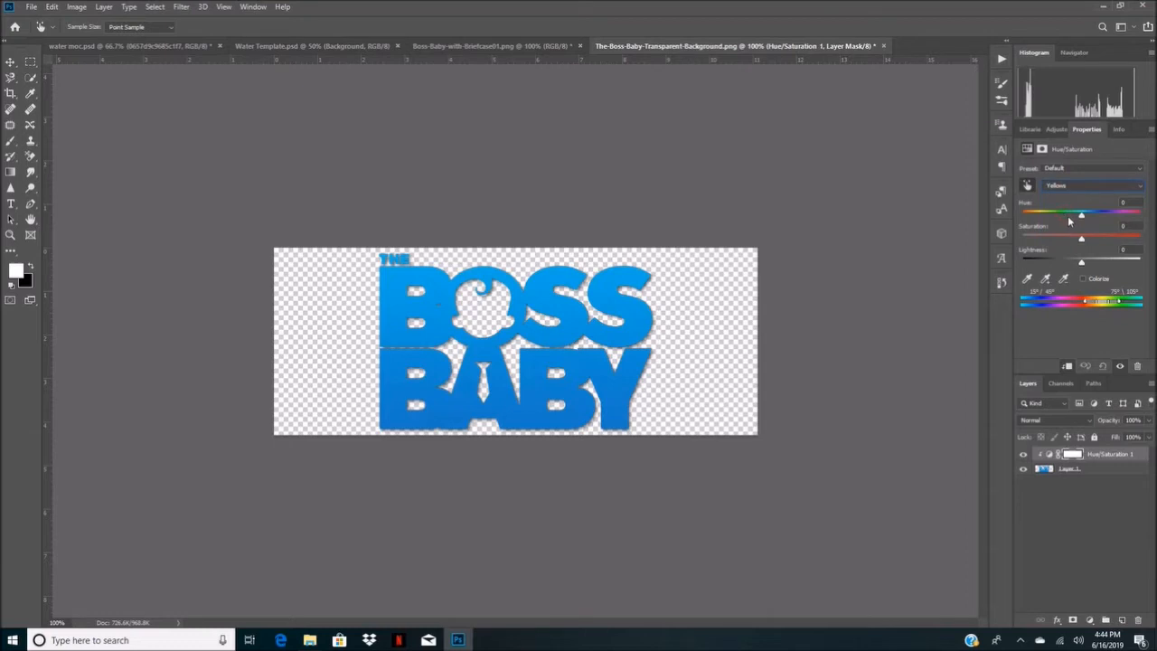
Set the adjustment range to Master and shift the logo's hue to +25
left_click(1073, 188)
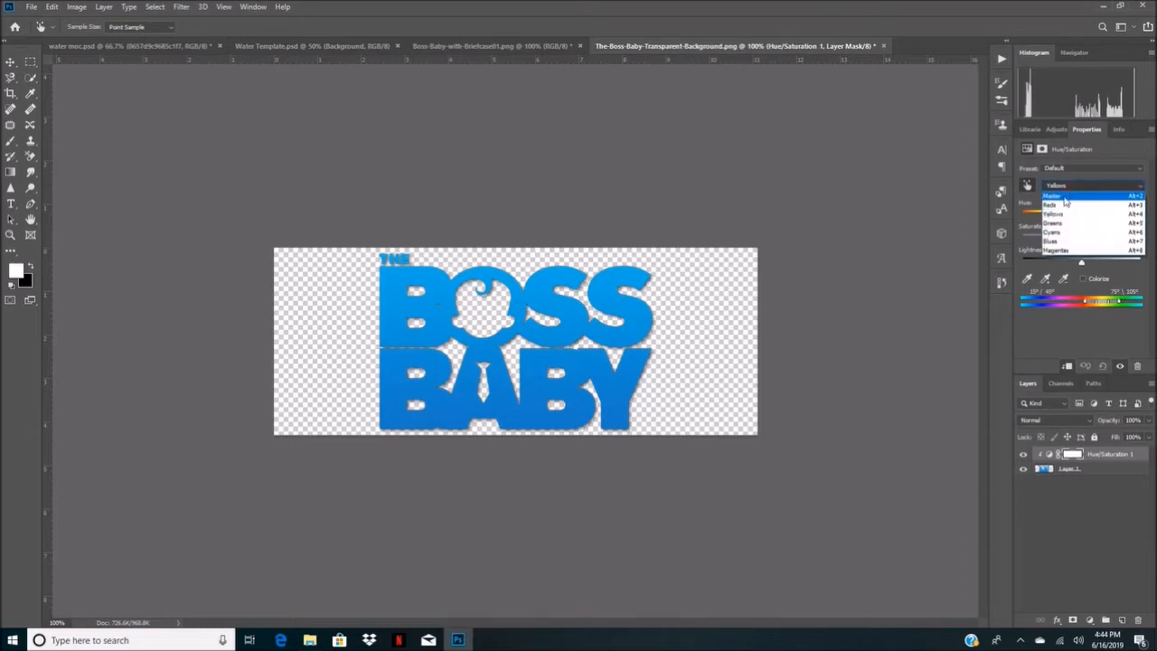
left_click(1071, 195)
mouse_move(1083, 217)
left_mouse_down()
mouse_move(1027, 218)
mouse_move(1098, 217)
left_mouse_up()
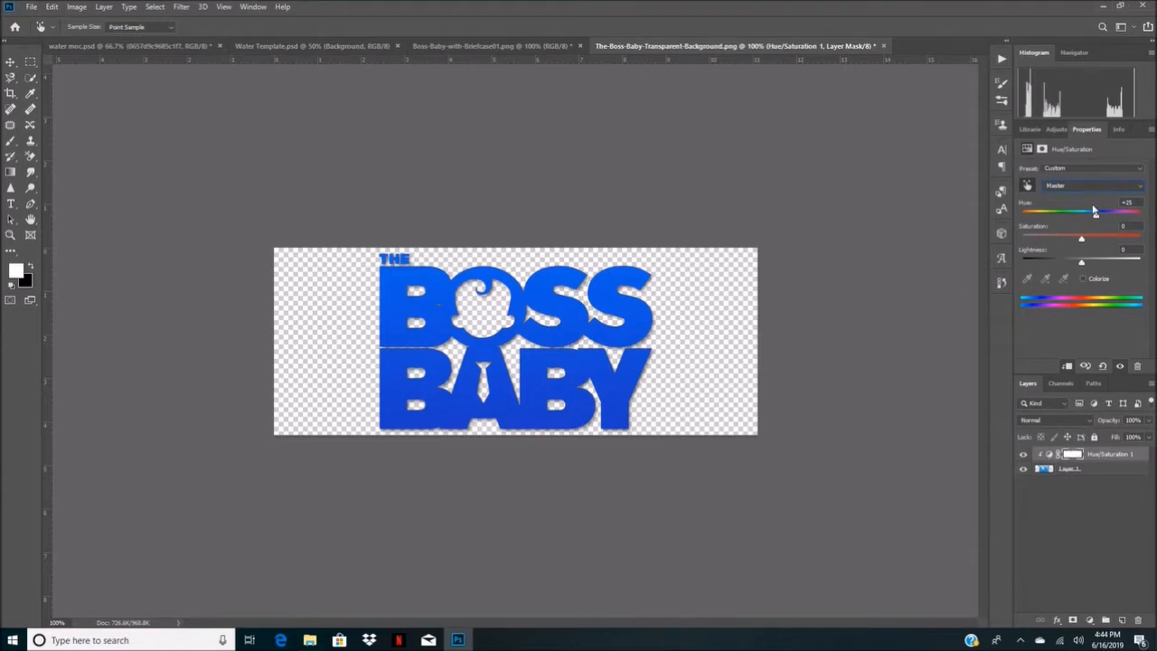
In Boss-Baby-with-Briefcase01.png, use Quick Selection on Layer 1 to select the baby's raised arm, part of the jacket and the legs
left_click(435, 47)
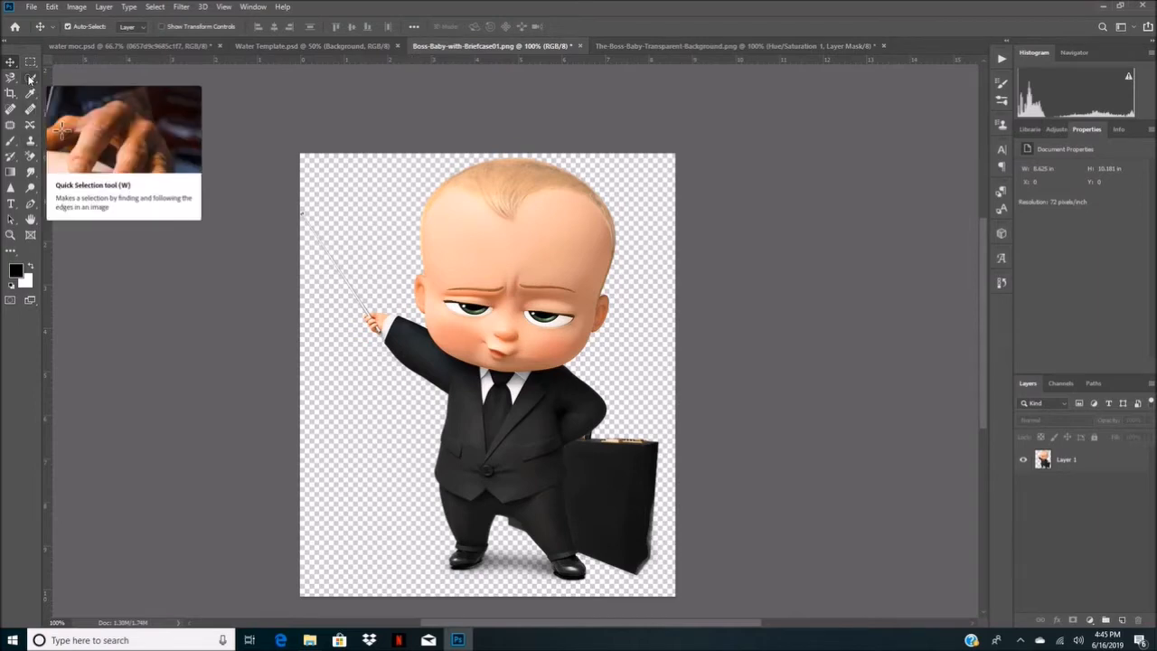
left_click(30, 79)
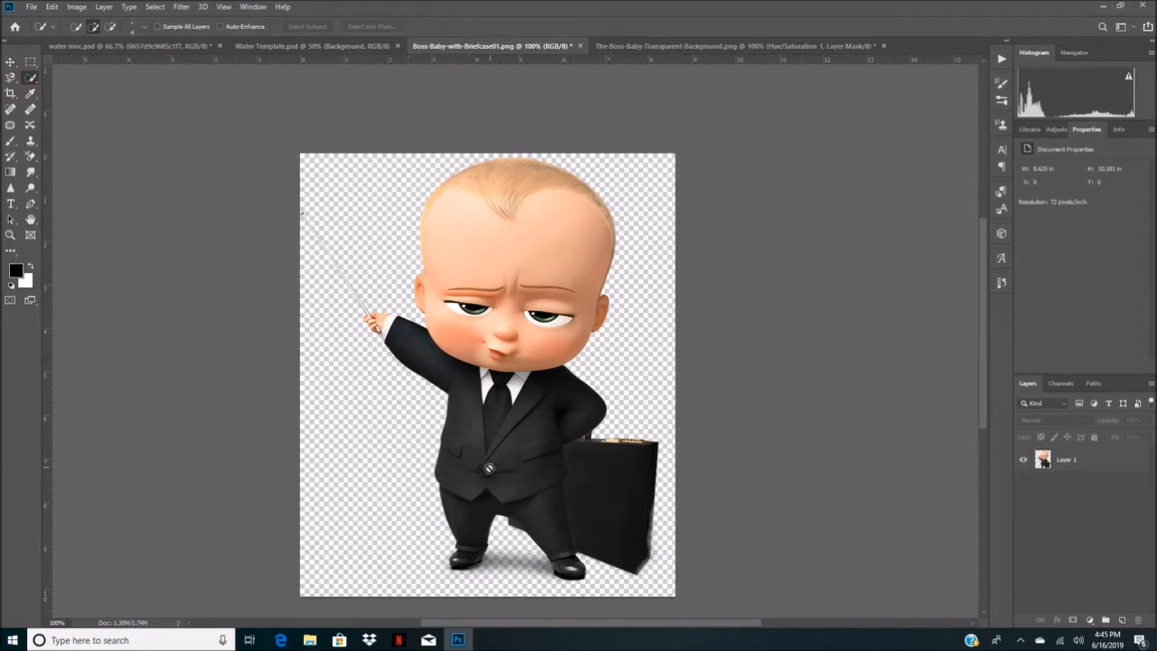
left_click(1094, 467)
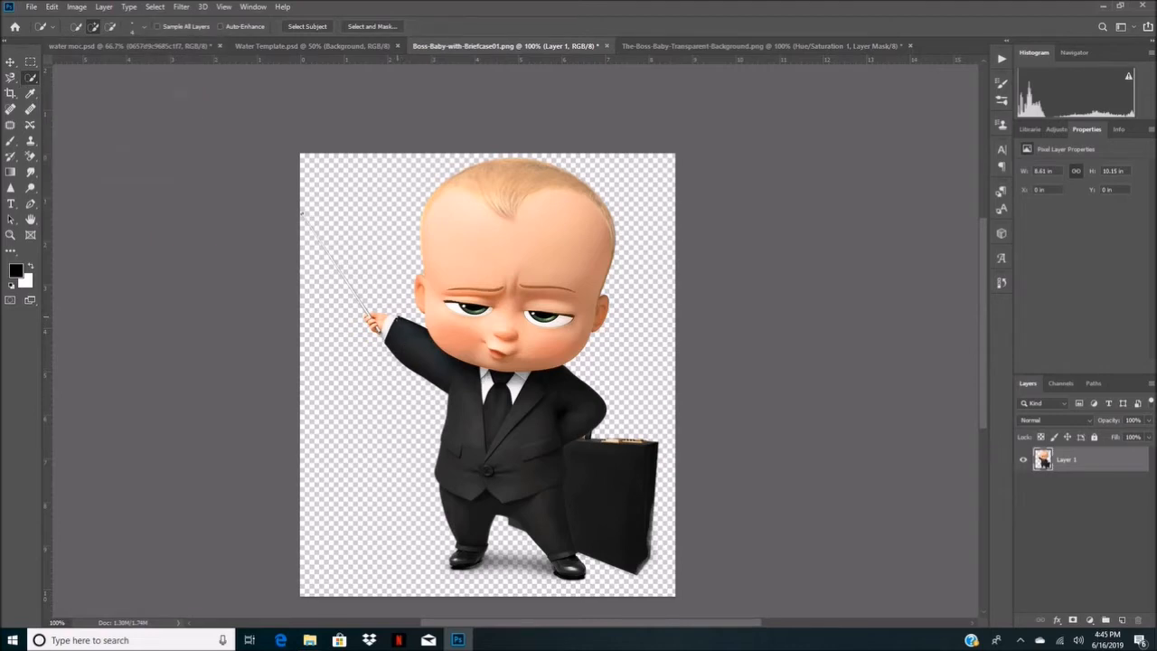
left_click_drag(403, 321, 451, 354)
left_click_drag(468, 435, 470, 524)
left_click_drag(489, 487, 521, 499)
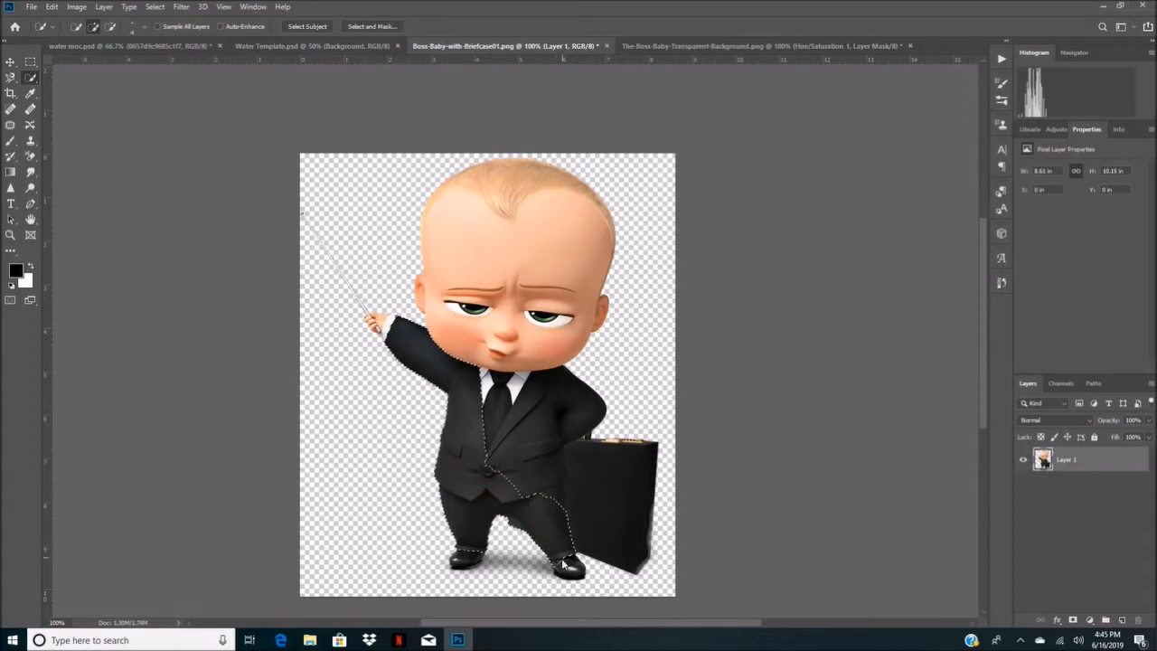
Extend the selection over the rest of the suit and the shoes, and subtract the briefcase from it
left_click_drag(561, 506, 551, 457)
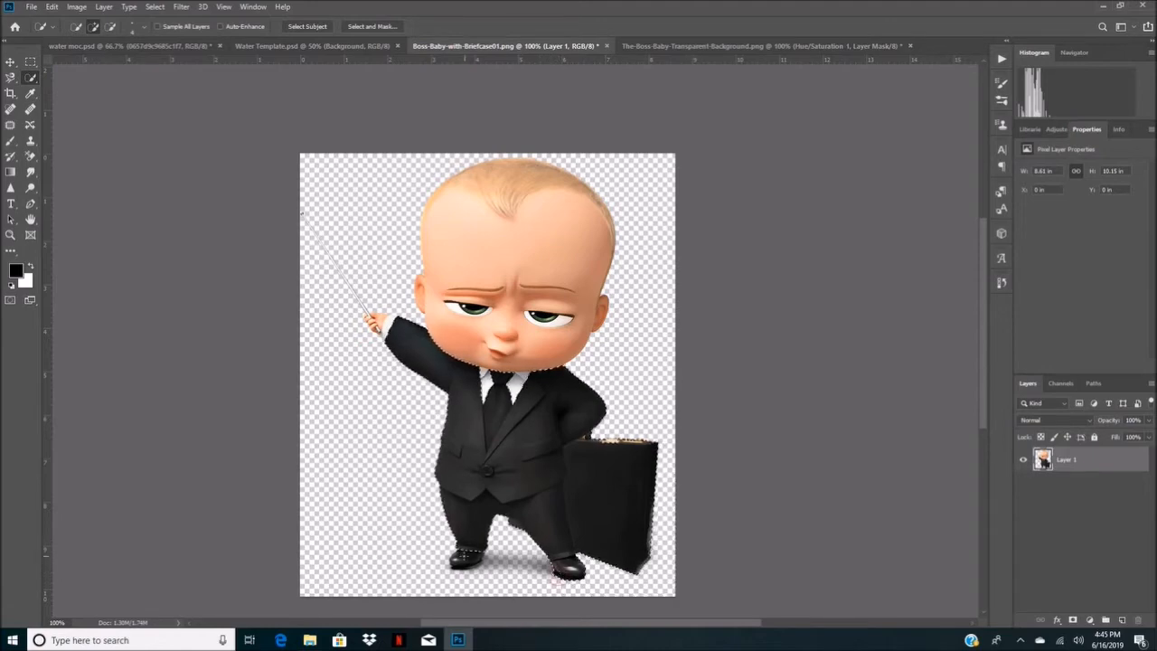
left_click_drag(467, 551, 470, 554)
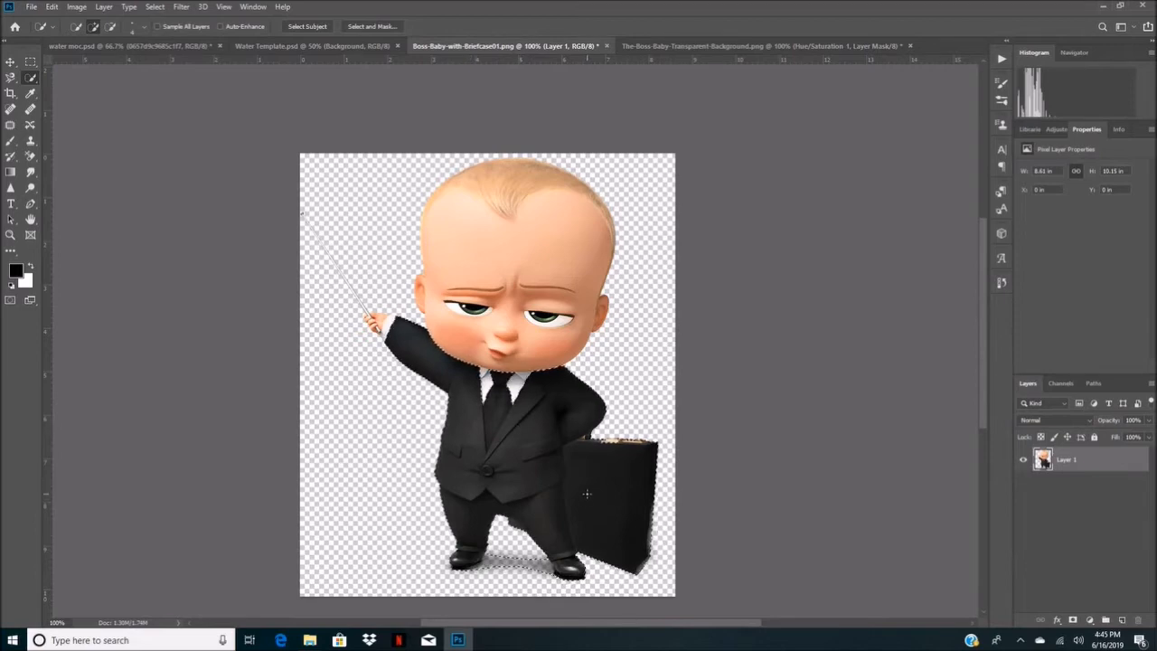
left_click(109, 26)
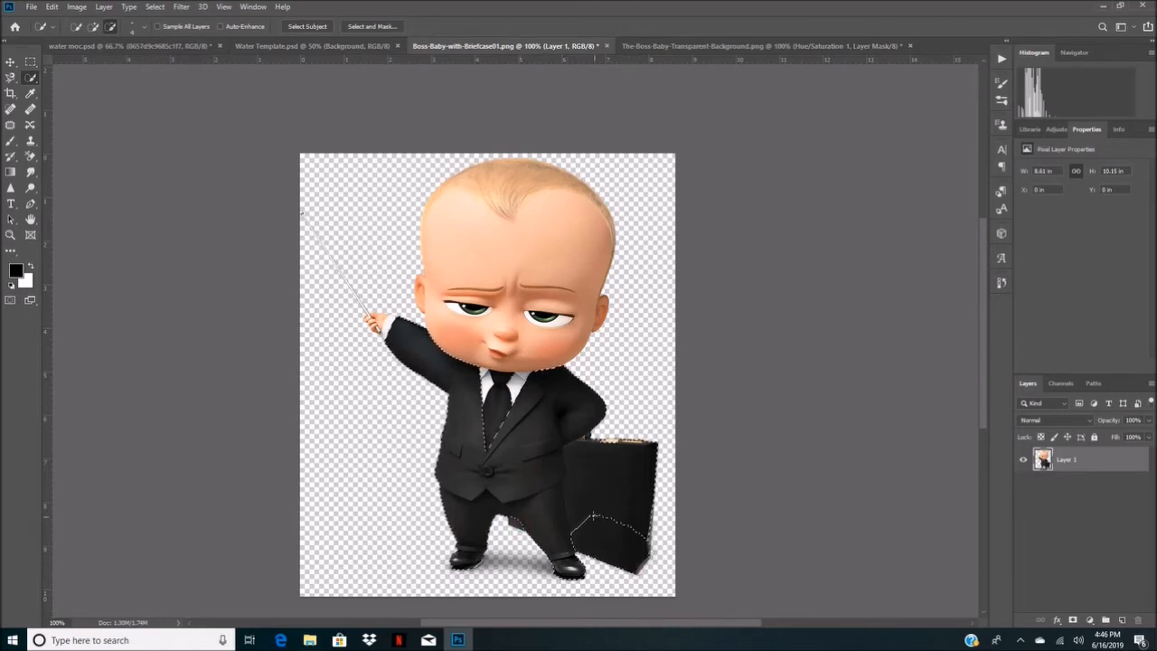
left_click(633, 493)
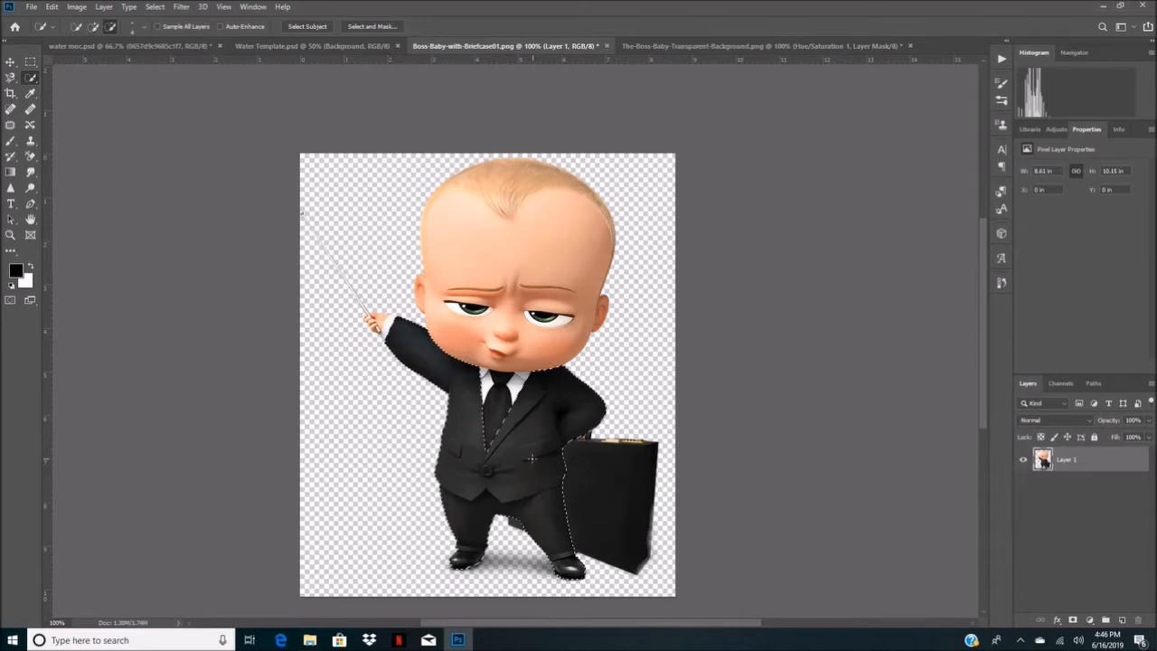
Add a Solid Color fill layer over the selected suit and try a bright red
left_click(1089, 621)
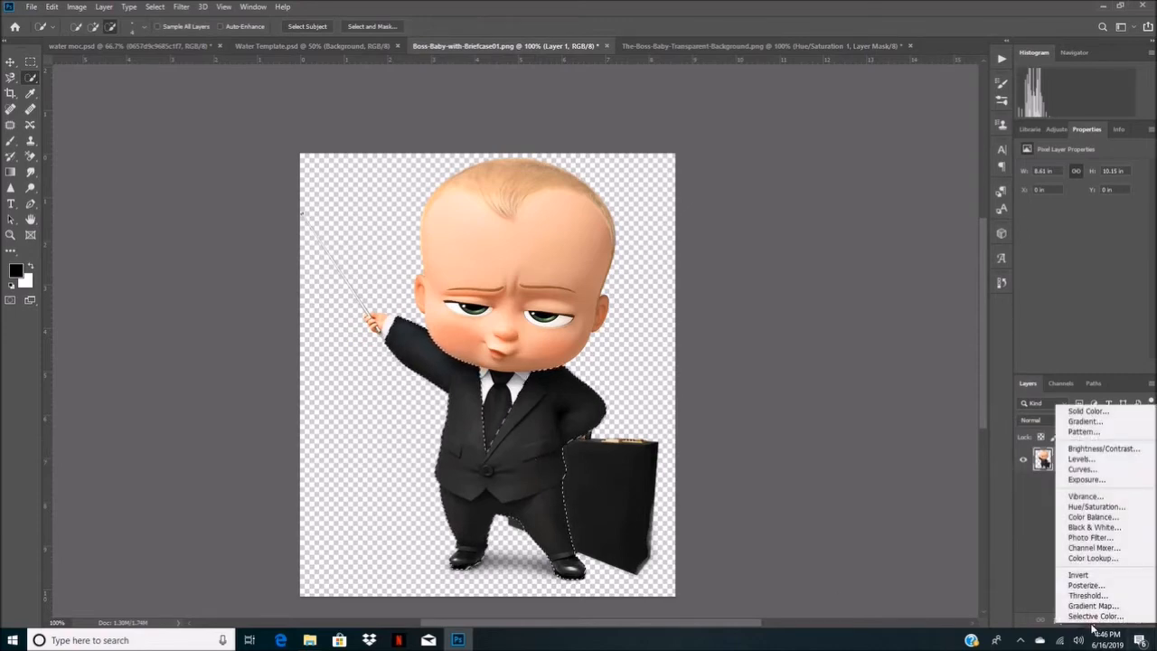
left_click(1089, 412)
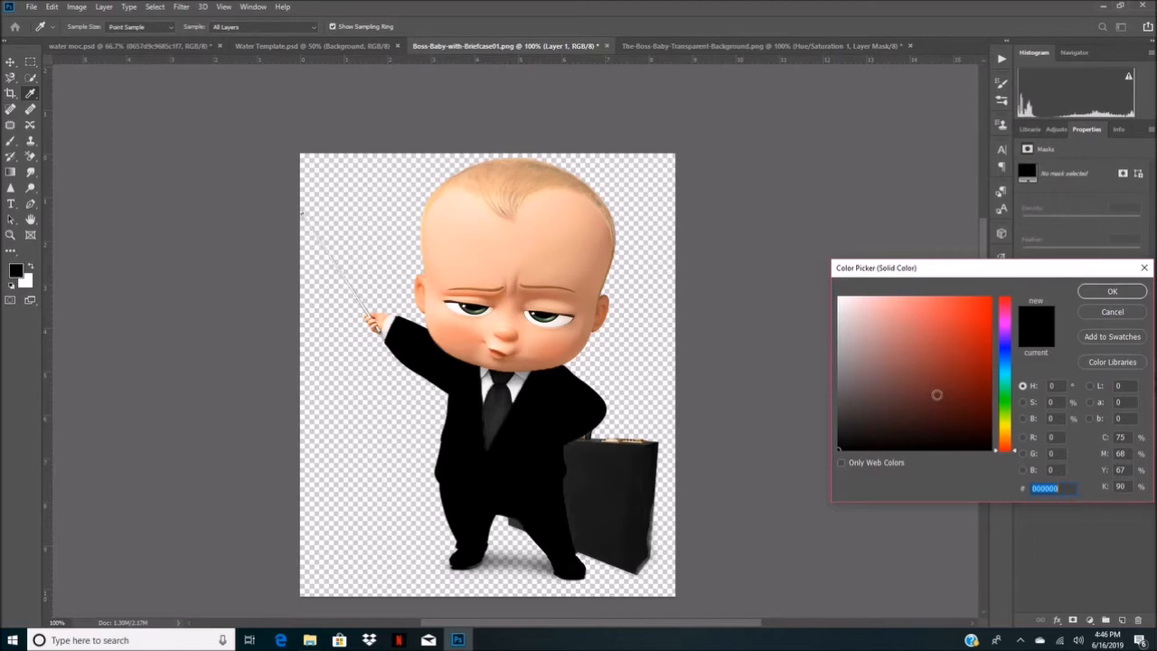
left_click(985, 299)
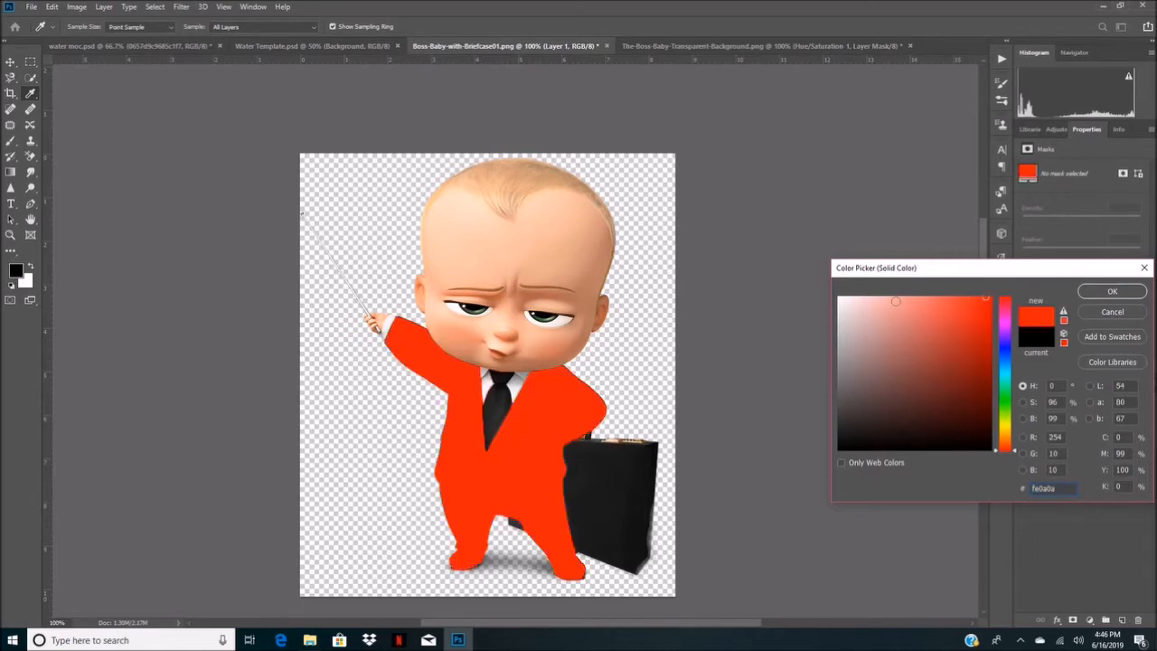
left_click(970, 312)
mouse_move(970, 312)
left_mouse_down()
mouse_move(910, 419)
mouse_move(984, 299)
left_mouse_up()
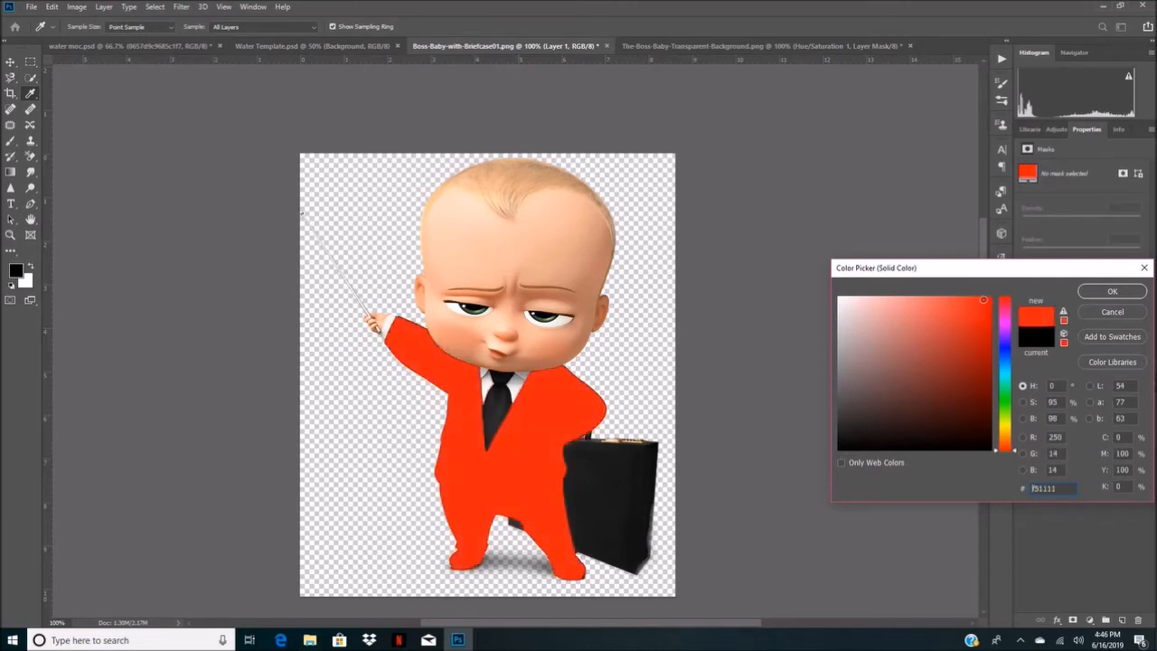
Set the suit's fill color to blue 1503fe and its layer blend mode to Soft Light
left_click(1005, 347)
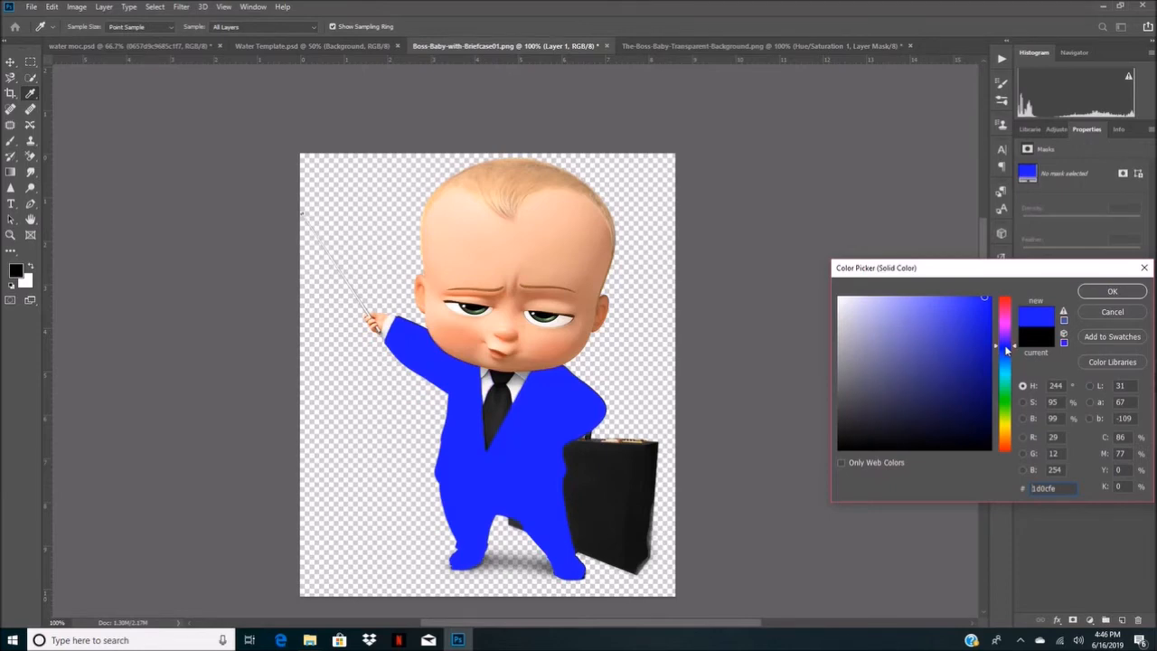
left_click(987, 299)
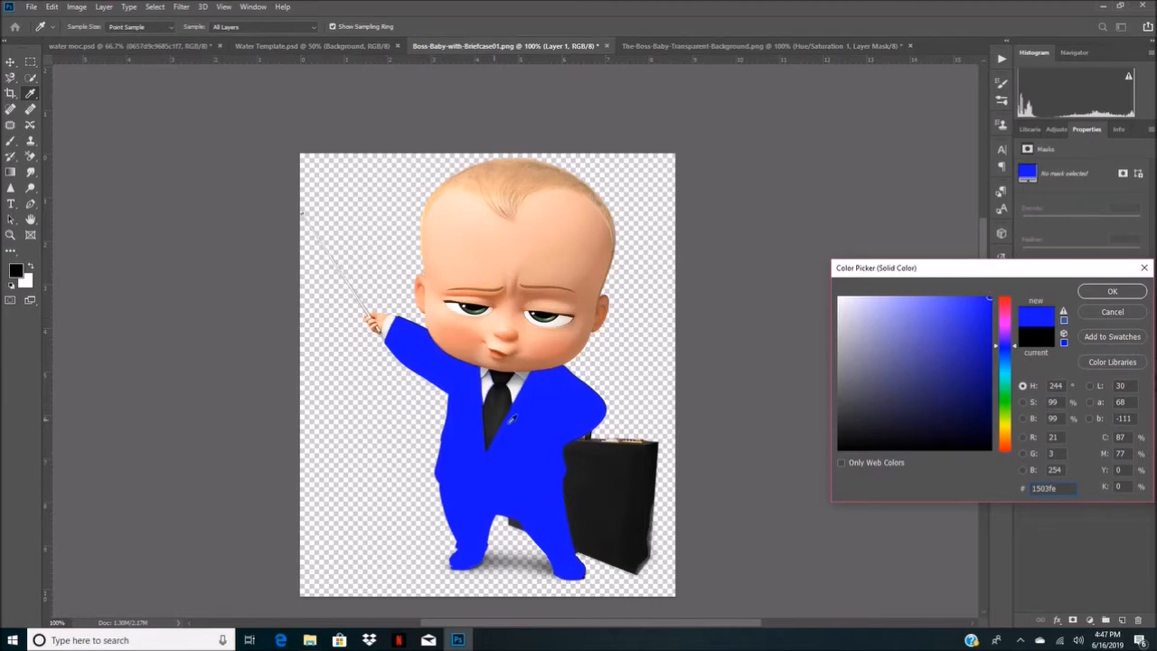
left_click(1101, 290)
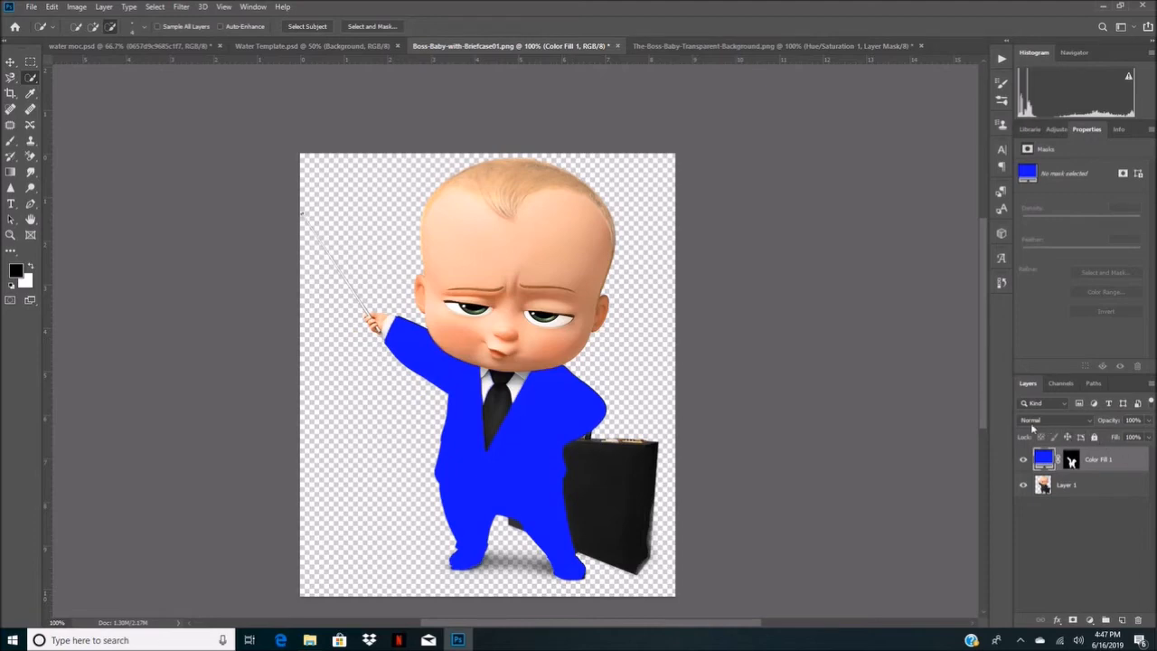
left_click(1090, 424)
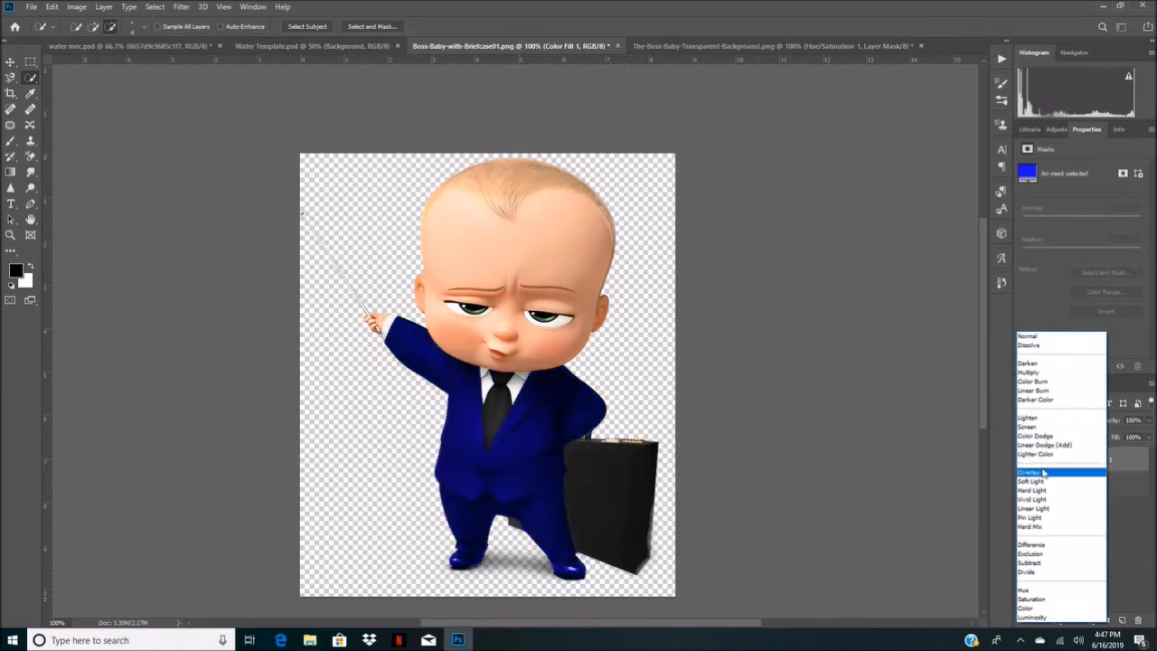
left_click(1052, 482)
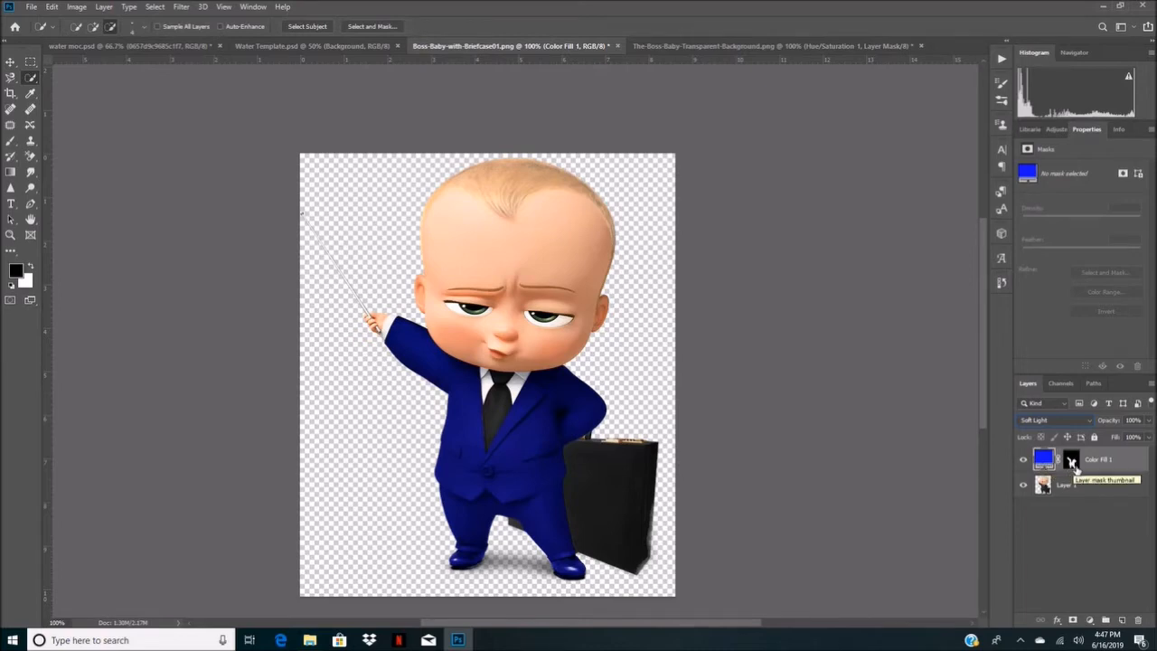
With the blue fill layer hidden, clip a Hue/Saturation adjustment layer to the baby's Layer 1 and shift its hue to -69
left_click(1025, 461)
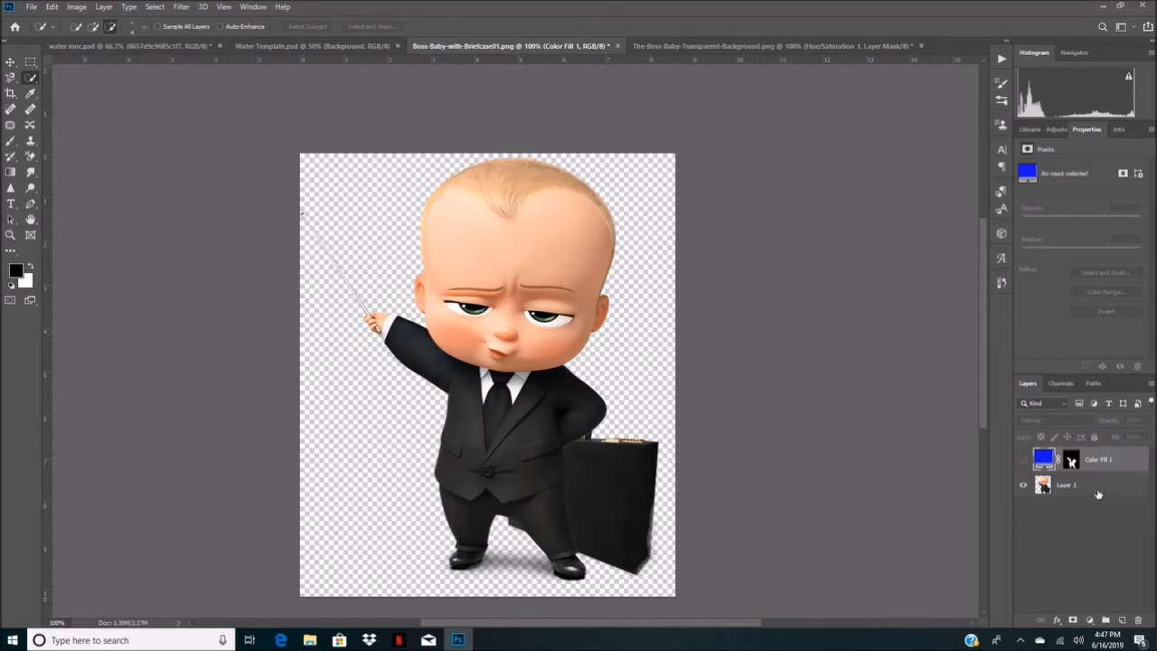
left_click(1098, 494)
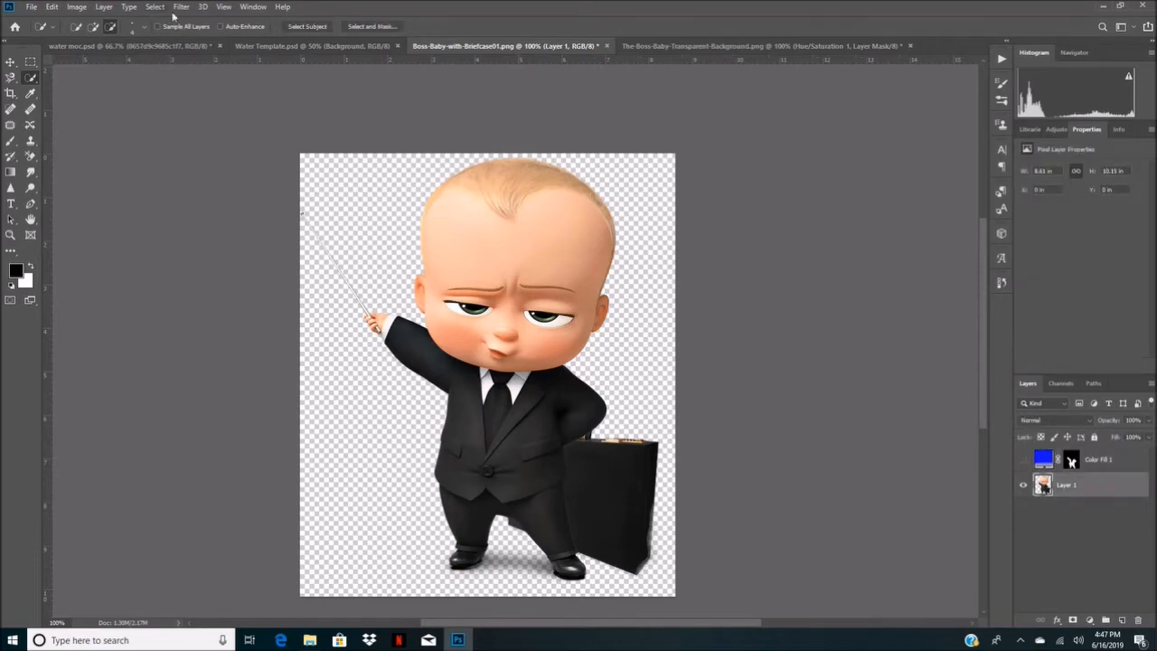
left_click(105, 7)
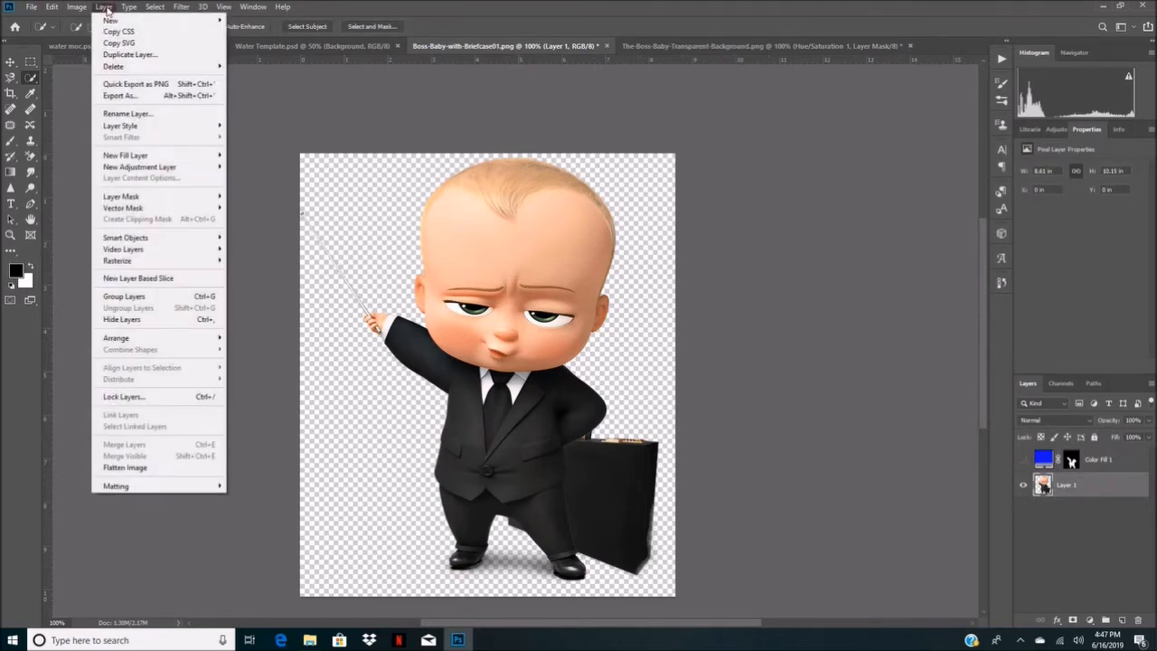
mouse_move(203, 170)
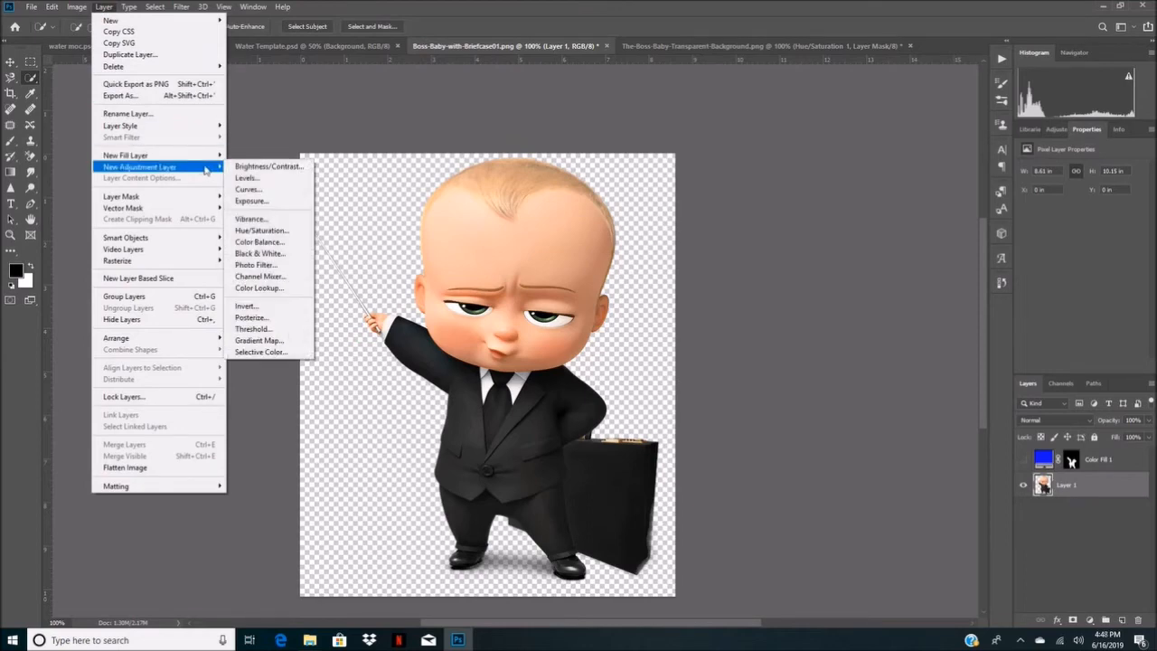
left_click(260, 231)
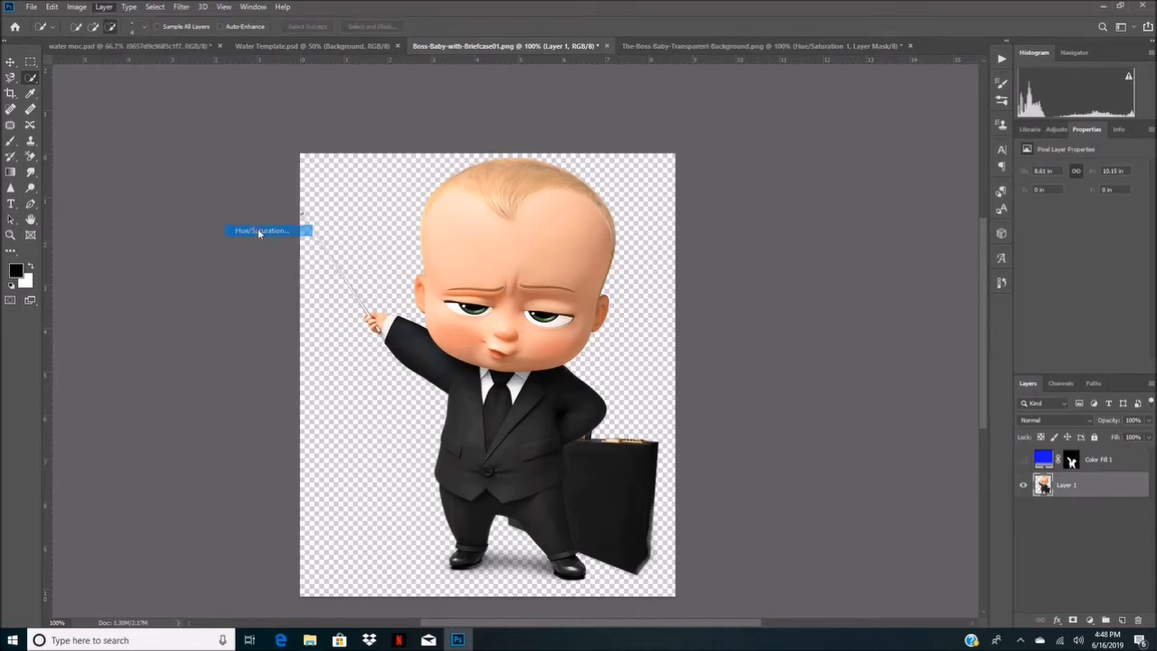
left_click(487, 205)
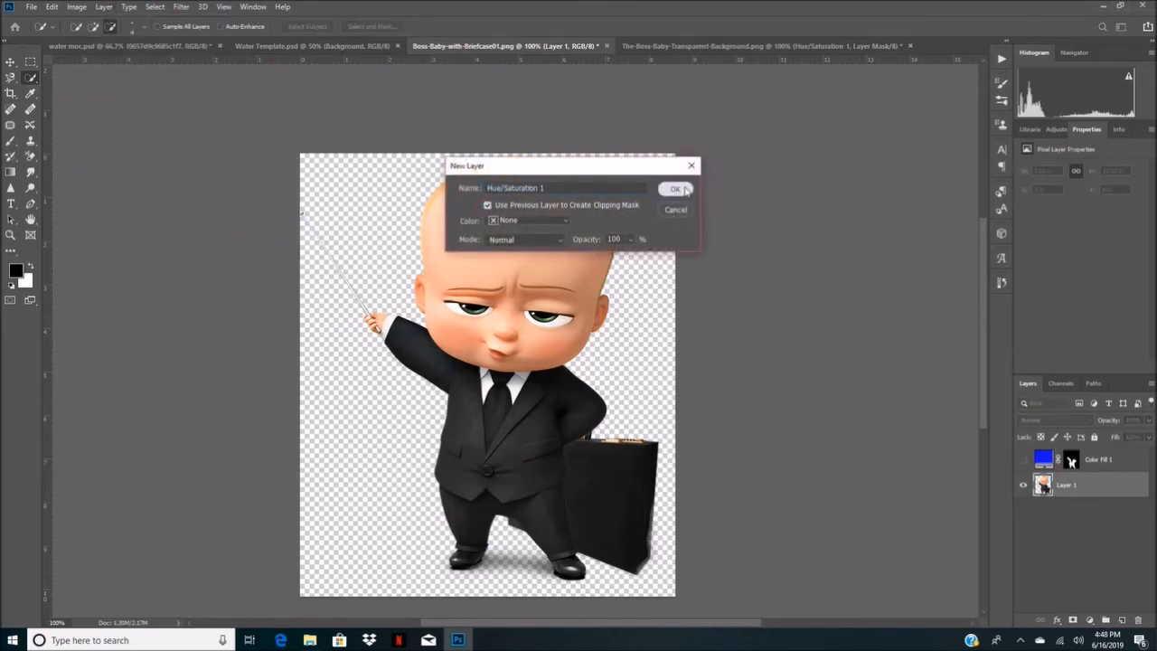
left_click(675, 189)
left_click_drag(1083, 217, 1049, 227)
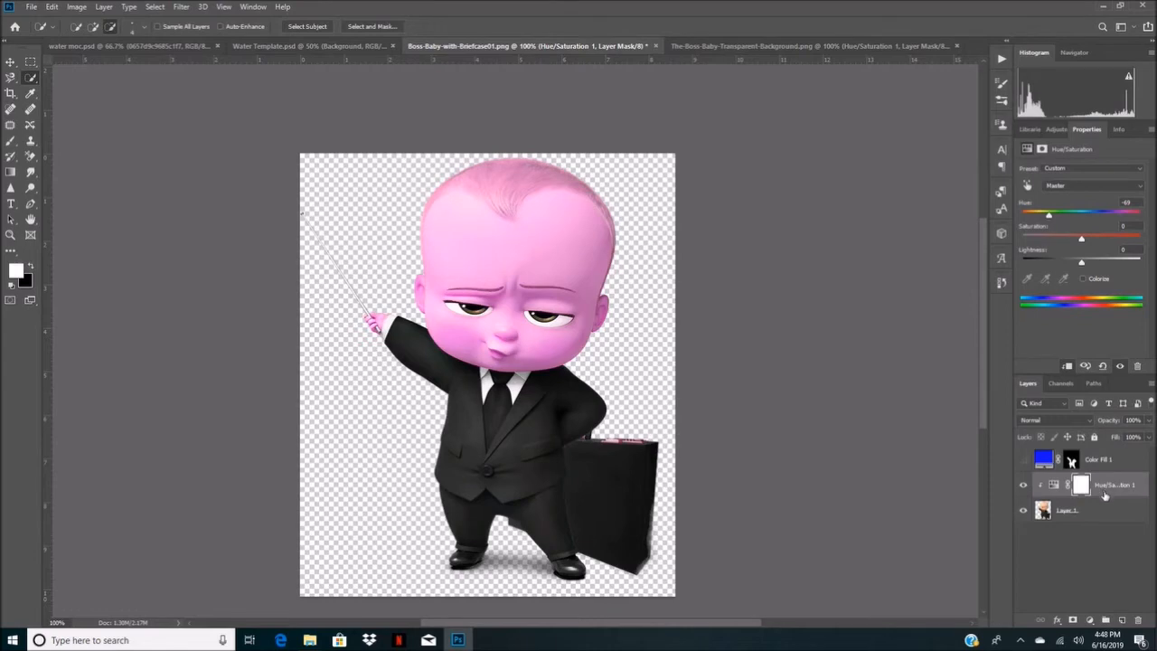
Delete the Hue/Saturation adjustment layer from the baby and show the suit's blue fill layer again
key("Delete")
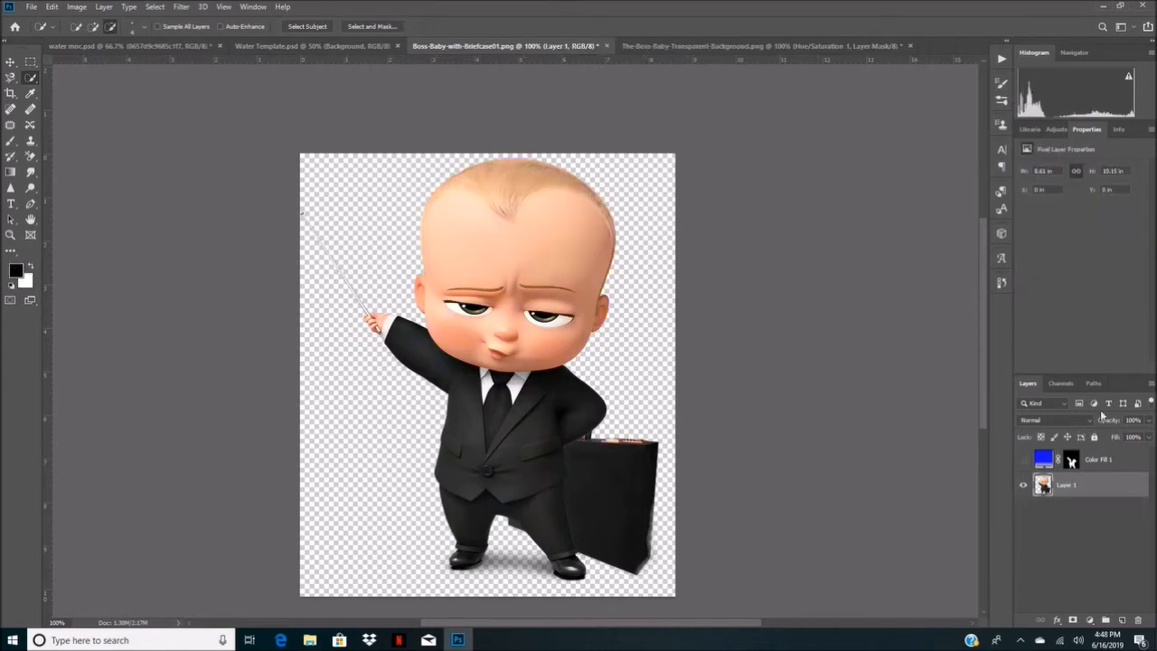
left_click(1024, 461)
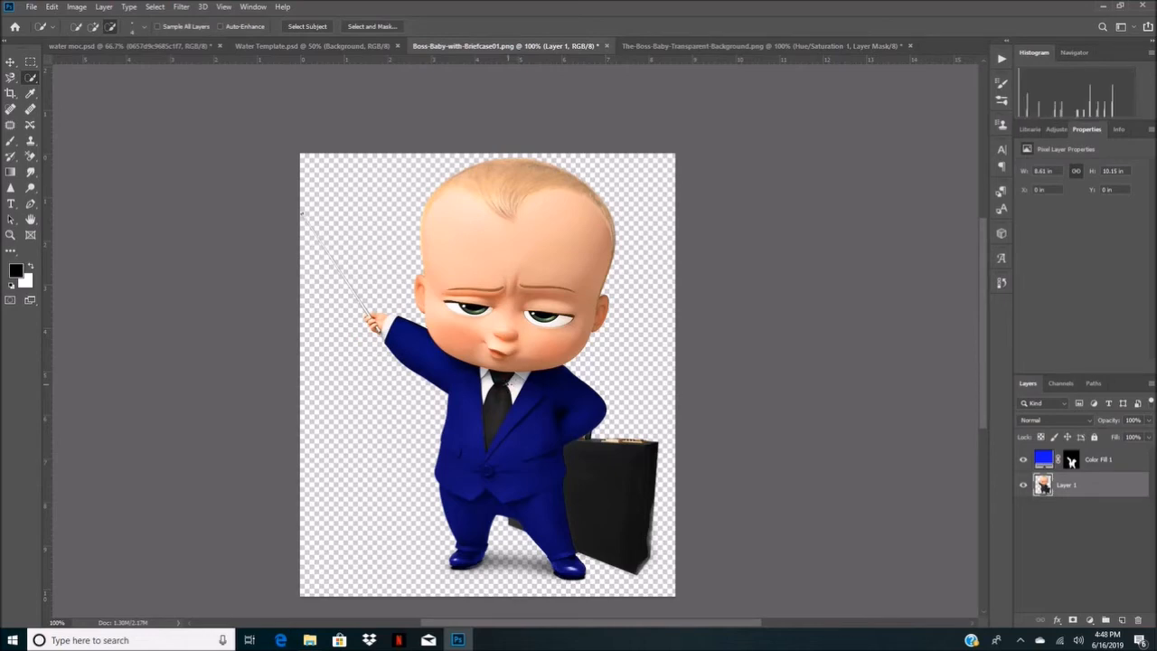
Quick-select the white shirt collar and sleeve cuff on Layer 1, and subtract the hand and pointer from the selection
left_click(93, 27)
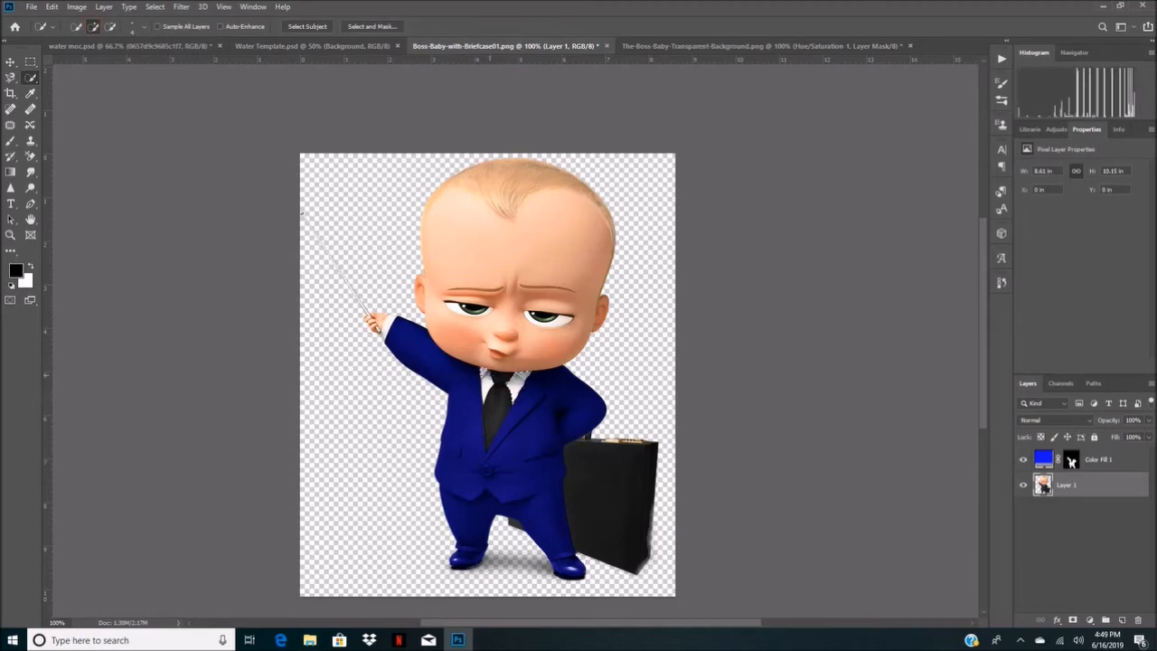
left_click_drag(487, 372, 488, 383)
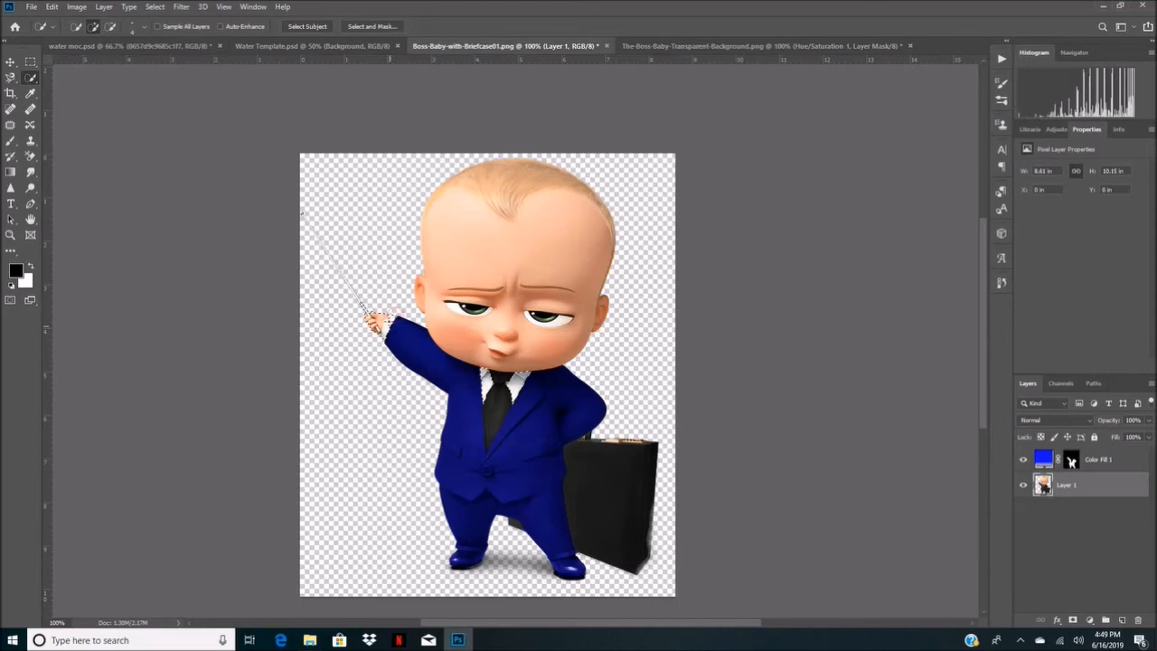
left_click(111, 28)
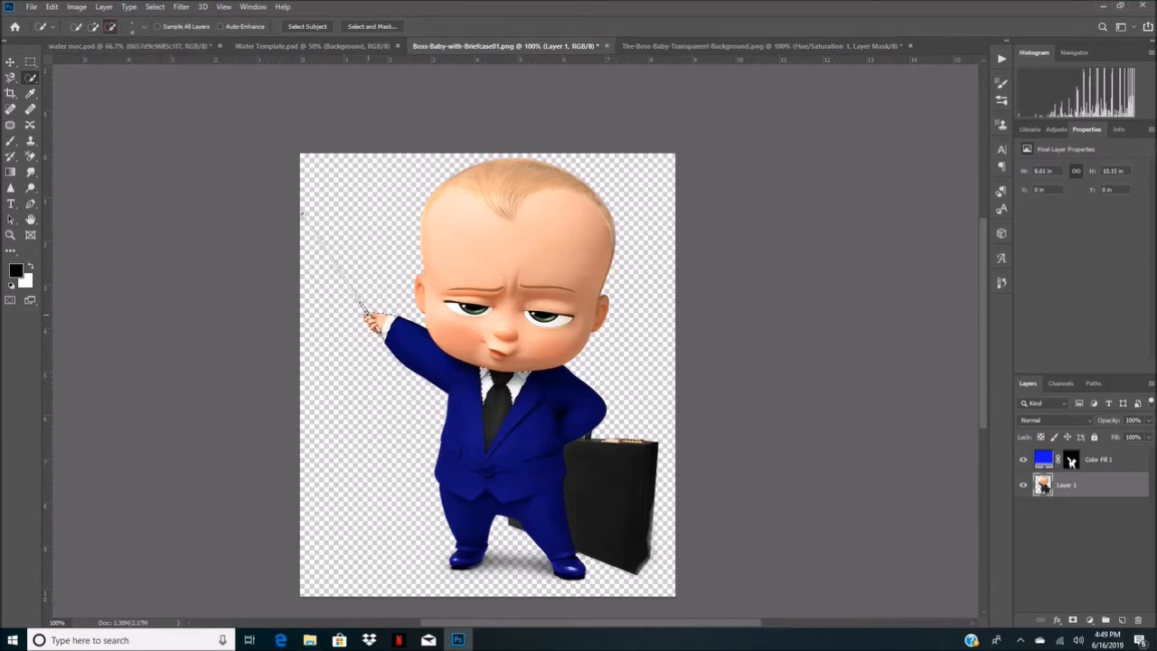
left_click_drag(381, 318, 371, 325)
left_click(373, 331)
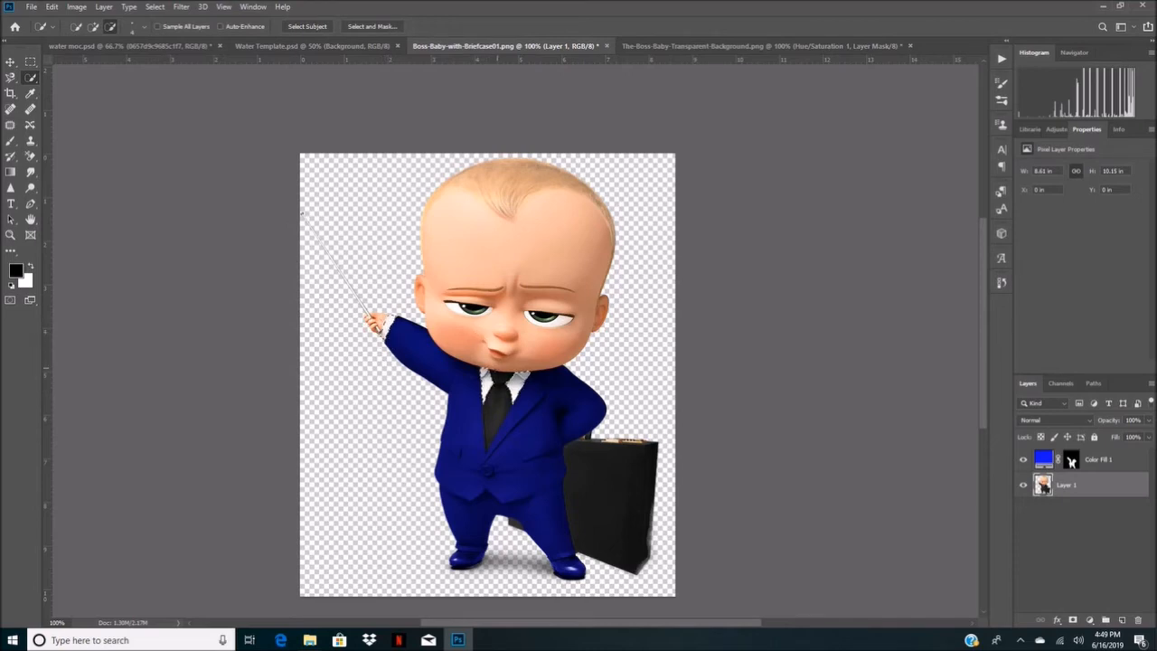
Add a Solid Color fill layer in blue 0279fe over the selected shirt areas and set its blend mode to Multiply
left_click(1091, 621)
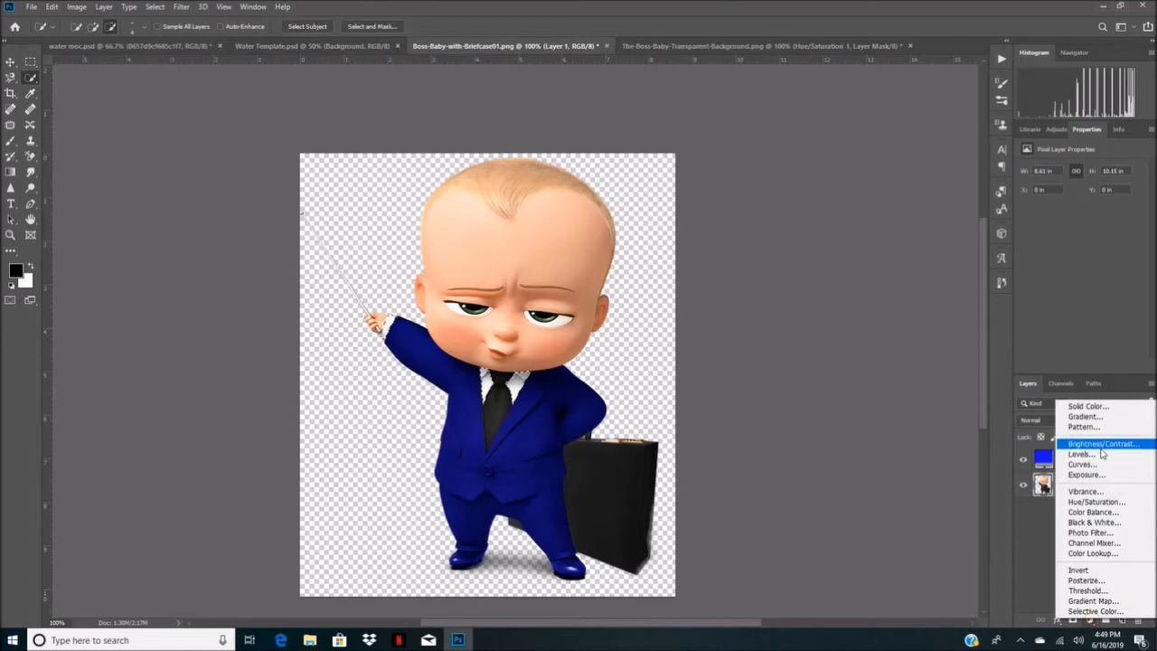
left_click(1089, 409)
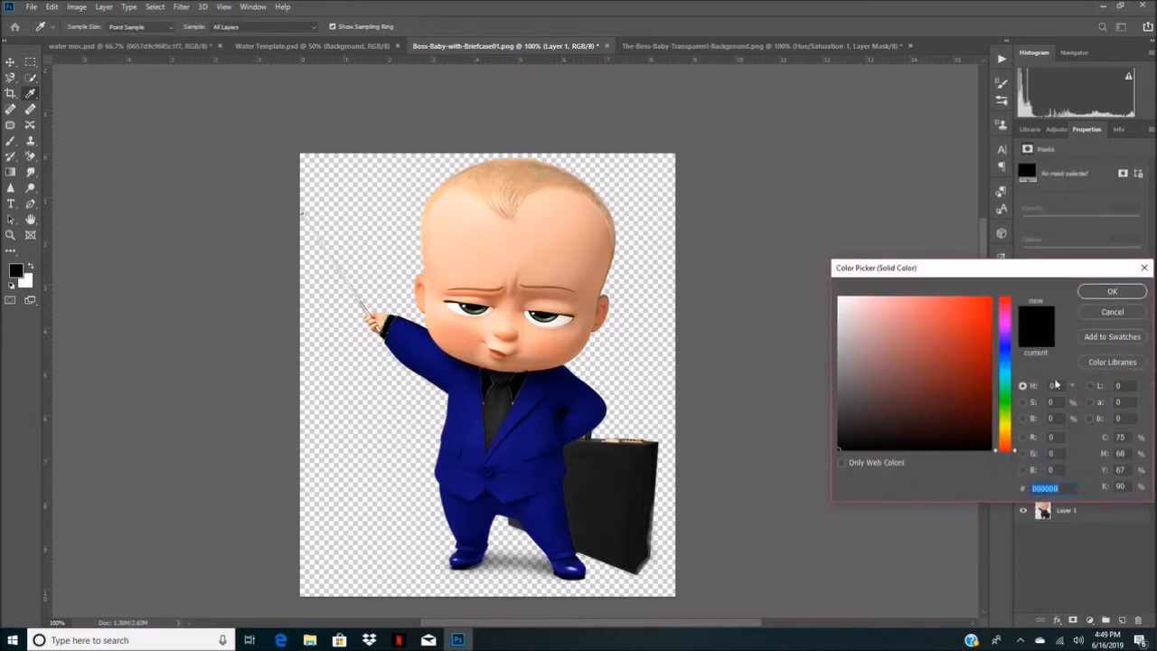
left_click(991, 298)
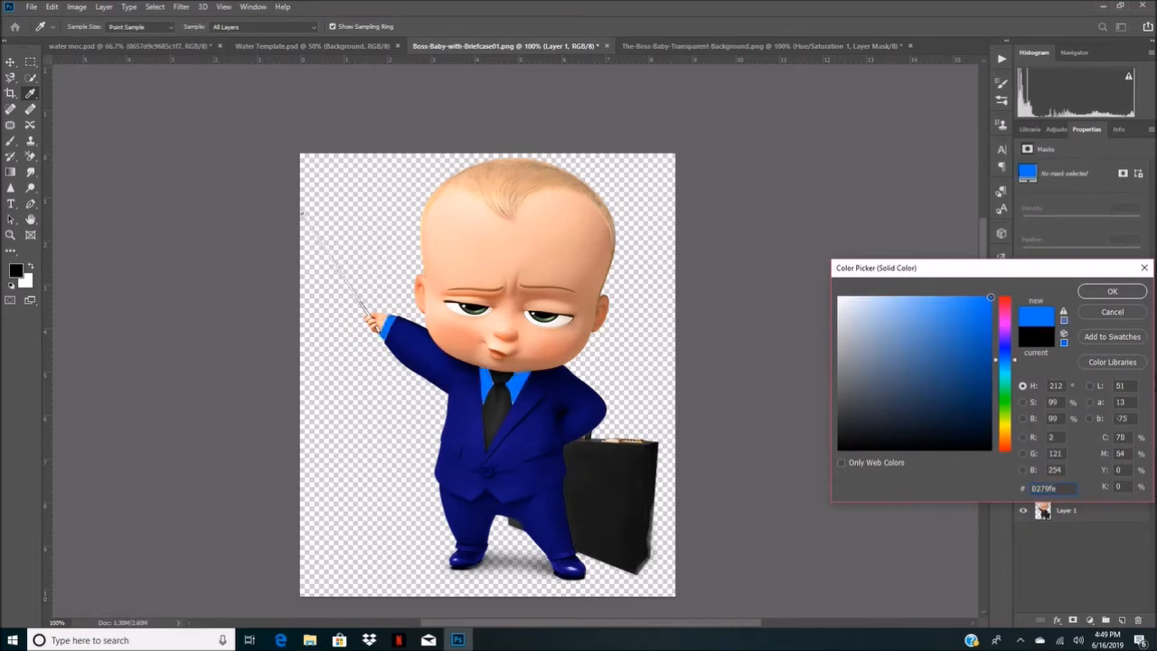
left_click(1089, 291)
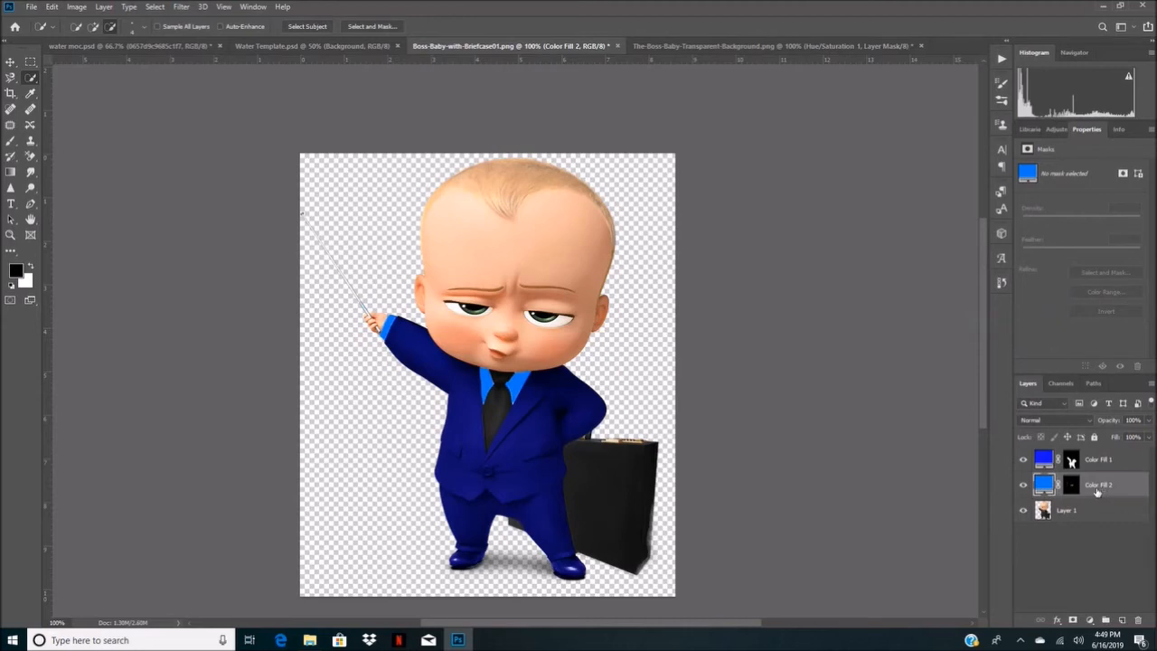
left_click(1090, 427)
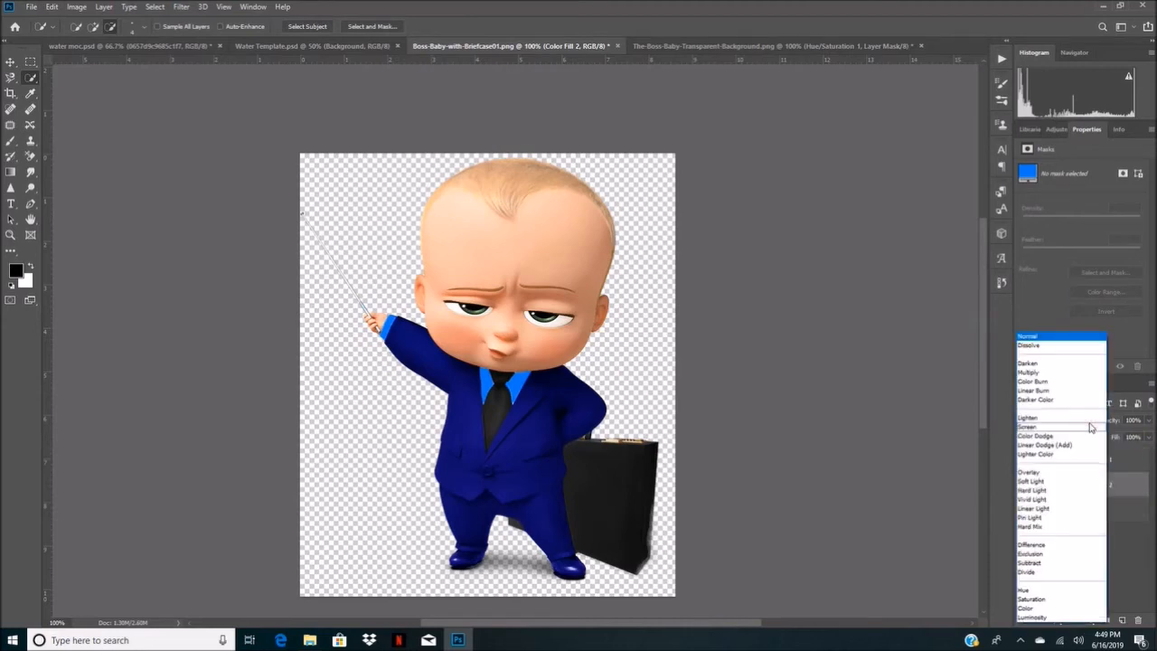
left_click(1031, 372)
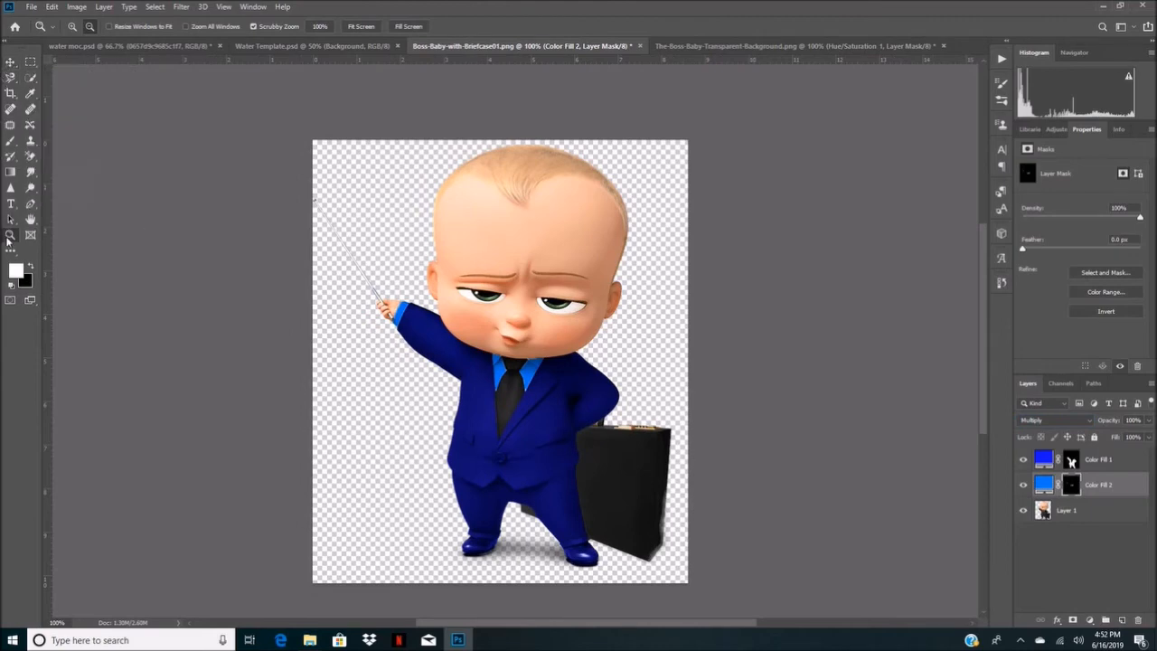
Paint black on the shirt fill's layer mask over the pointer handle to remove the blue tint there
left_click(72, 26)
left_click(394, 305)
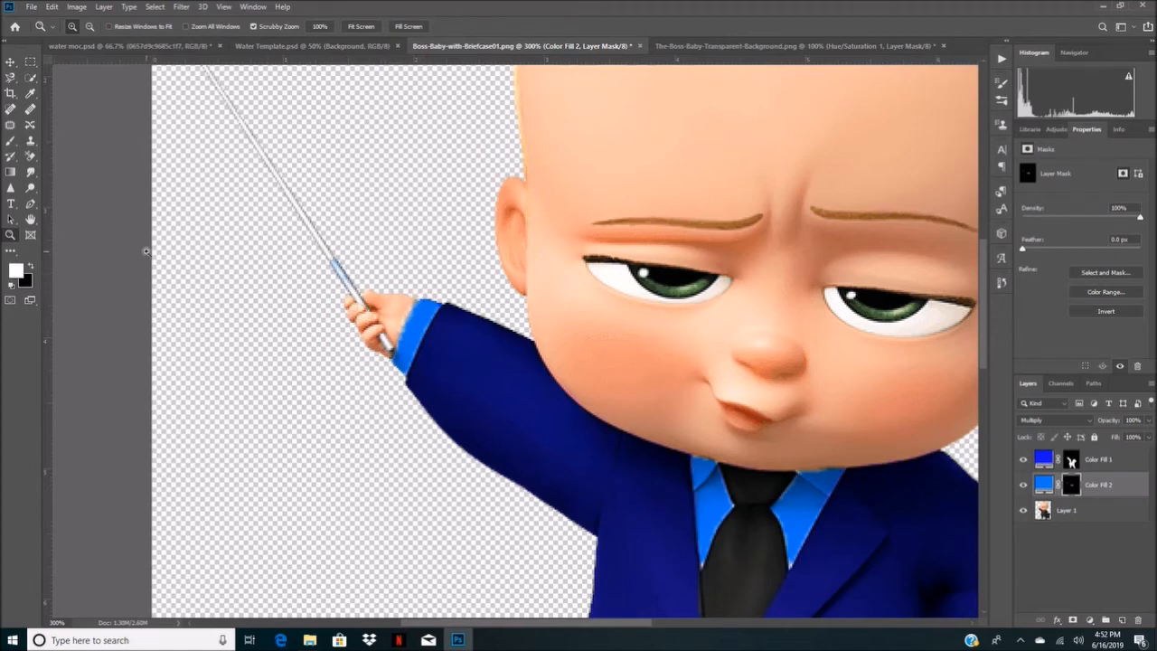
left_click(12, 142)
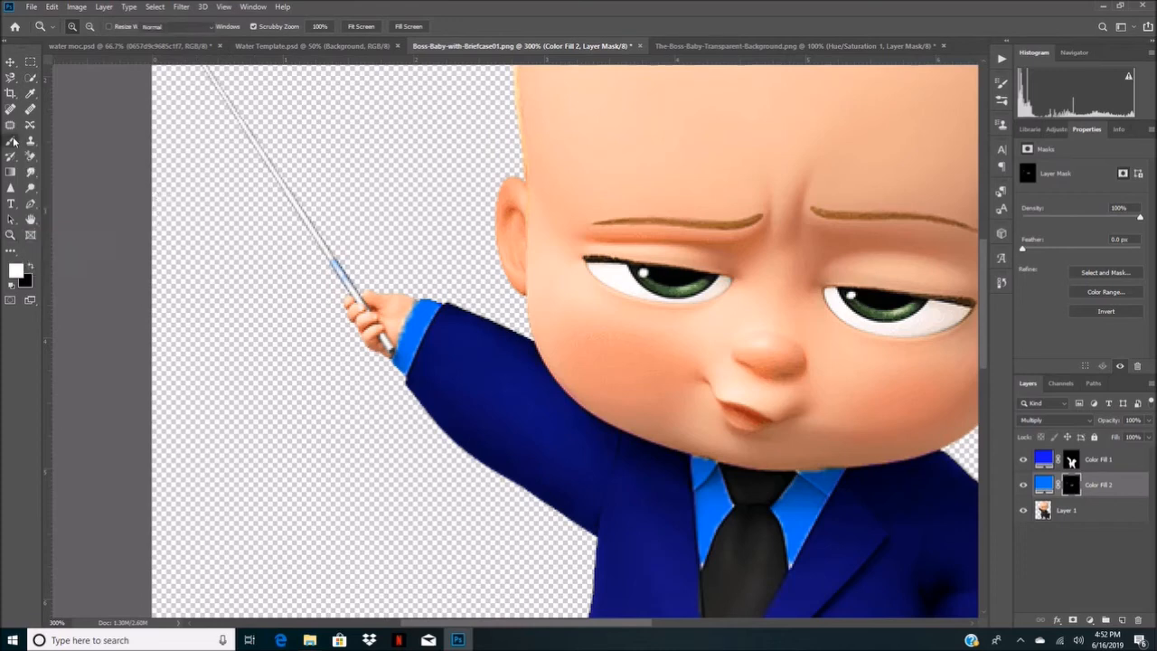
left_click(31, 267)
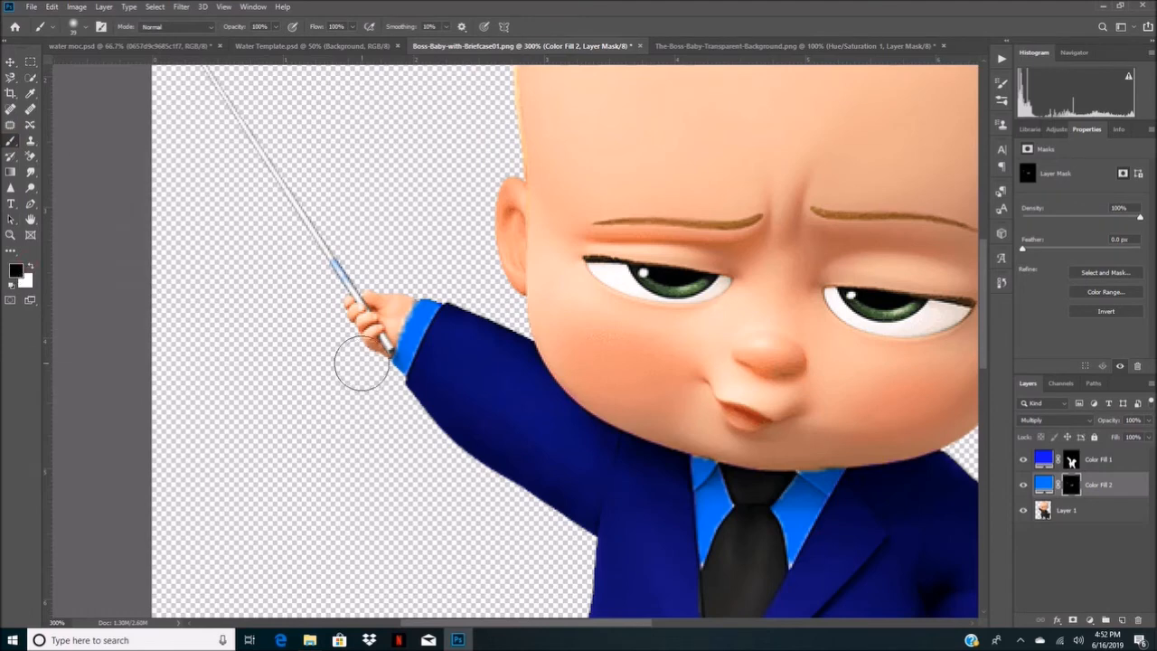
mouse_move(353, 305)
left_mouse_down()
mouse_move(343, 264)
mouse_move(334, 283)
mouse_move(365, 298)
left_mouse_up()
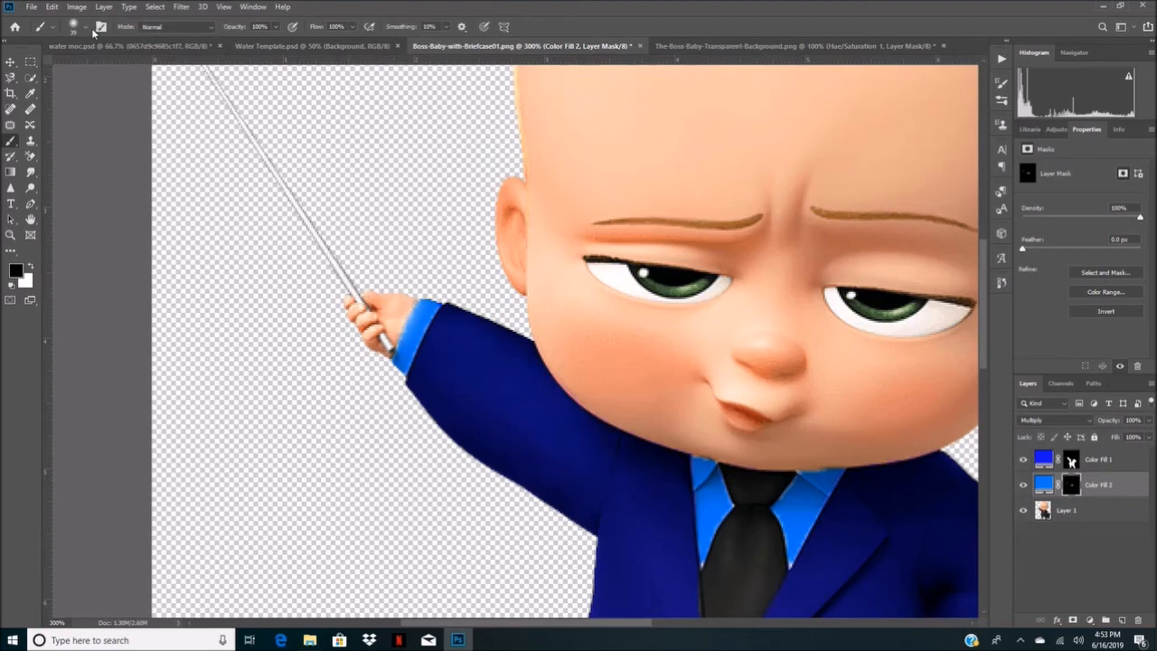
Reduce the brush size to 14 px and mask the blue fill off the sleeve cuff
left_click(87, 27)
left_click_drag(83, 65, 70, 66)
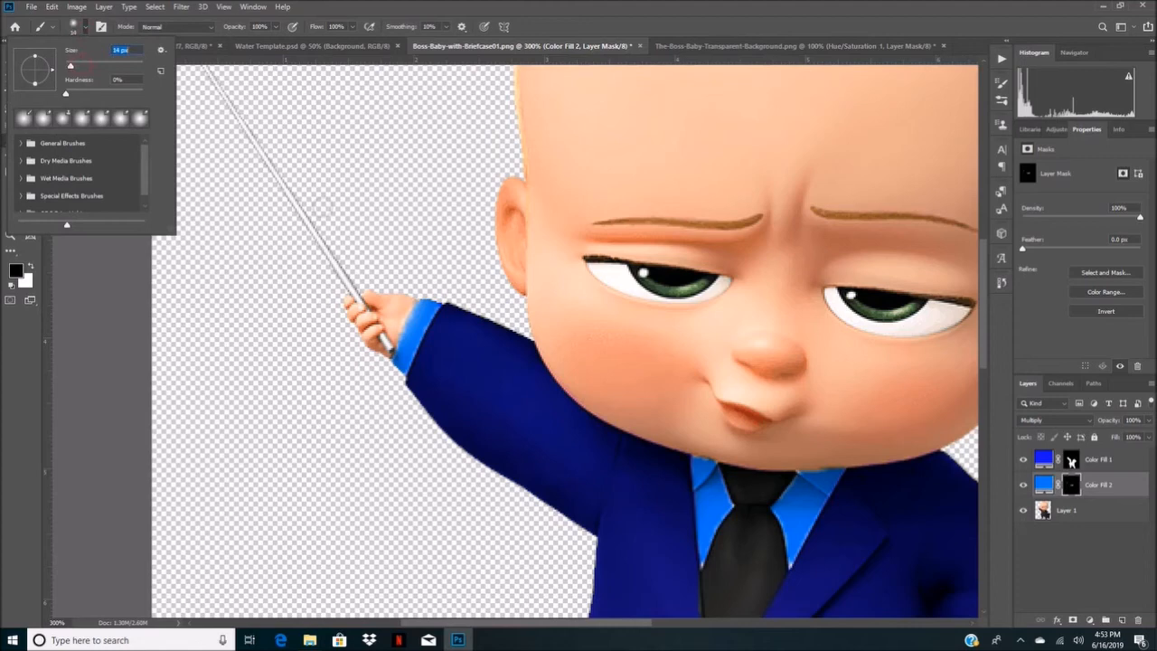
left_click(407, 295)
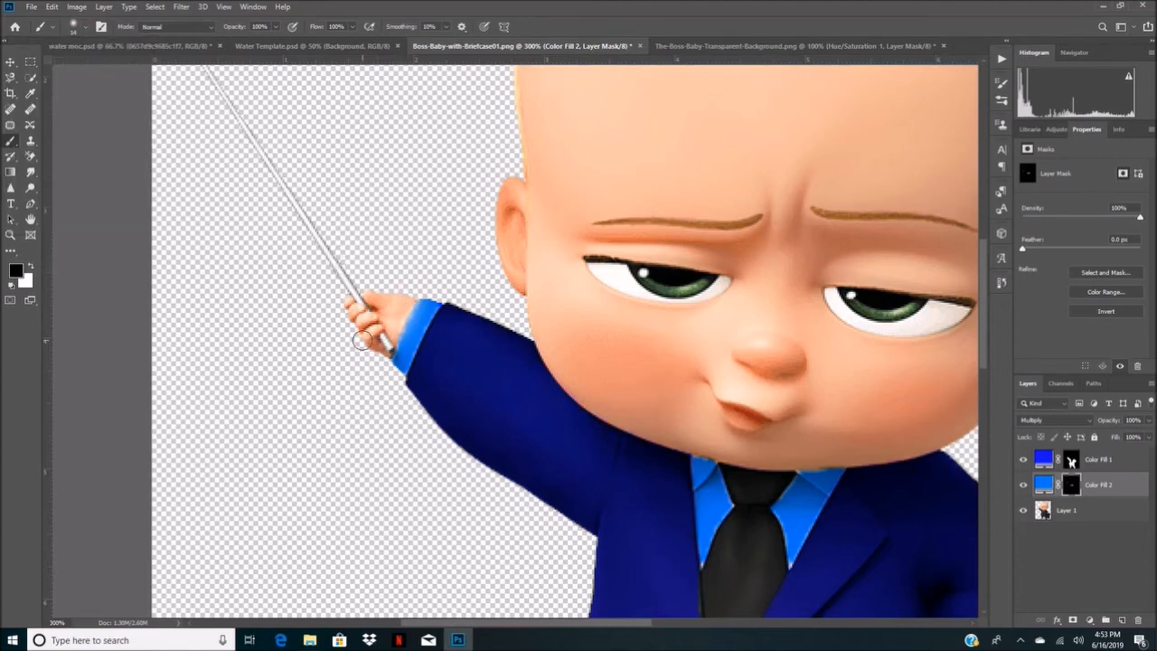
mouse_move(422, 291)
left_mouse_down()
mouse_move(382, 362)
mouse_move(431, 292)
mouse_move(397, 357)
mouse_move(414, 331)
left_mouse_up()
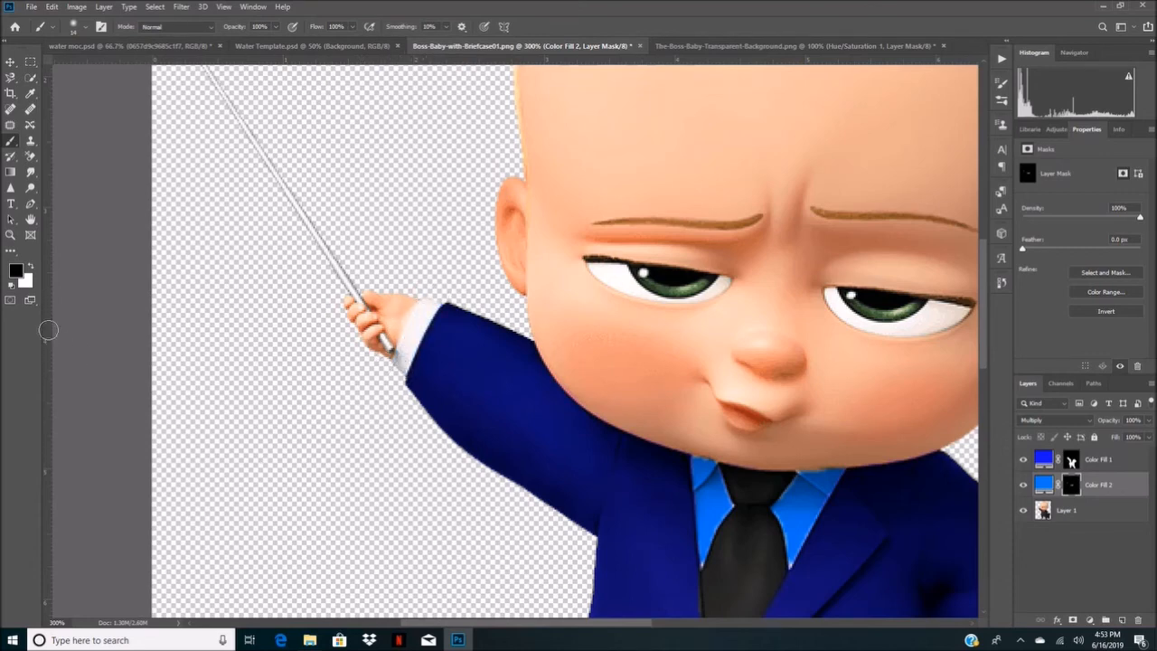
Paint white on the shirt fill's mask over the sleeve cuff to restore its blue, and reset the foreground color to black
left_click(30, 266)
mouse_move(401, 381)
left_mouse_down()
mouse_move(441, 299)
mouse_move(412, 341)
mouse_move(391, 347)
mouse_move(395, 363)
mouse_move(423, 318)
left_mouse_up()
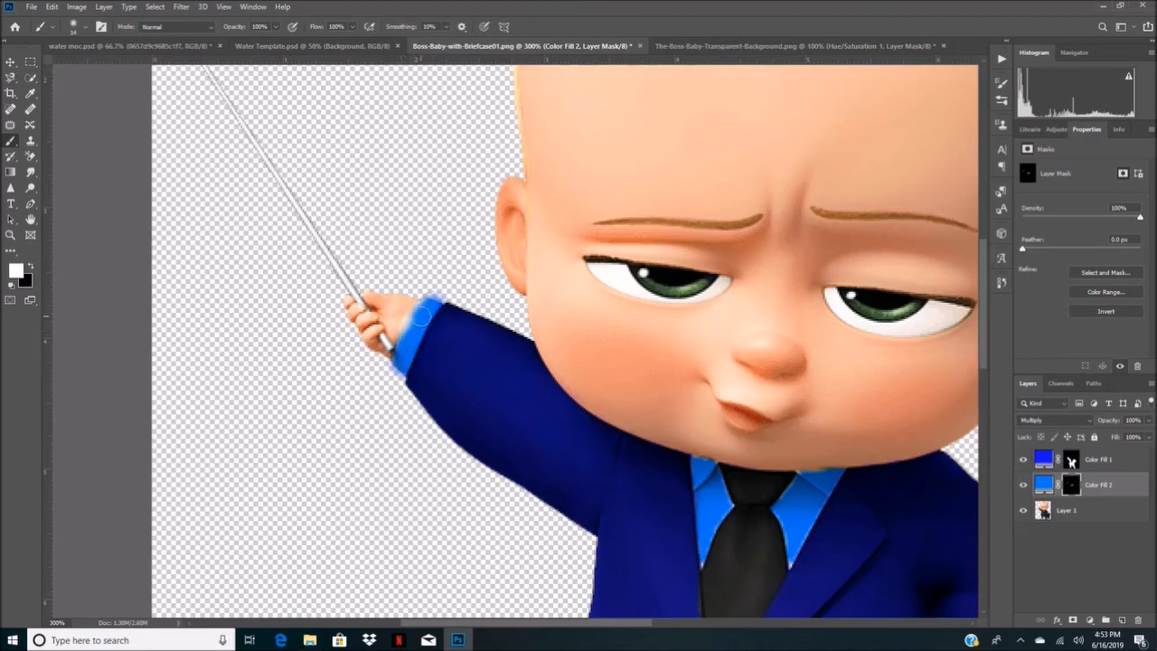
left_click(30, 268)
left_click(10, 235)
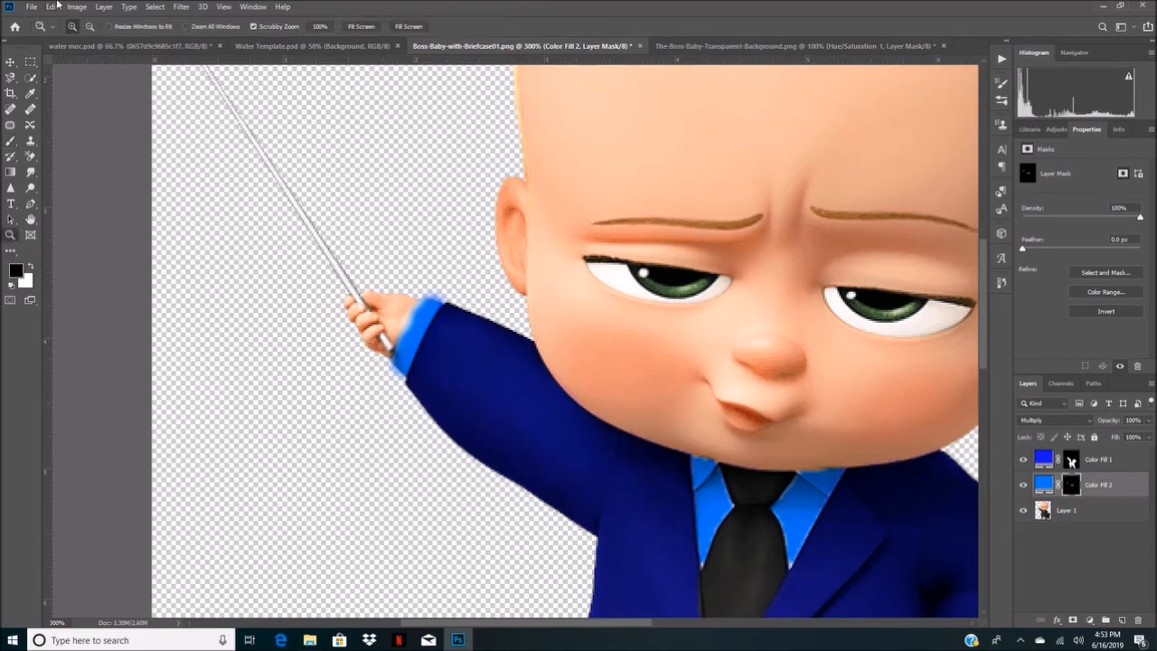
left_click(90, 27)
left_click(628, 386)
left_click(730, 387)
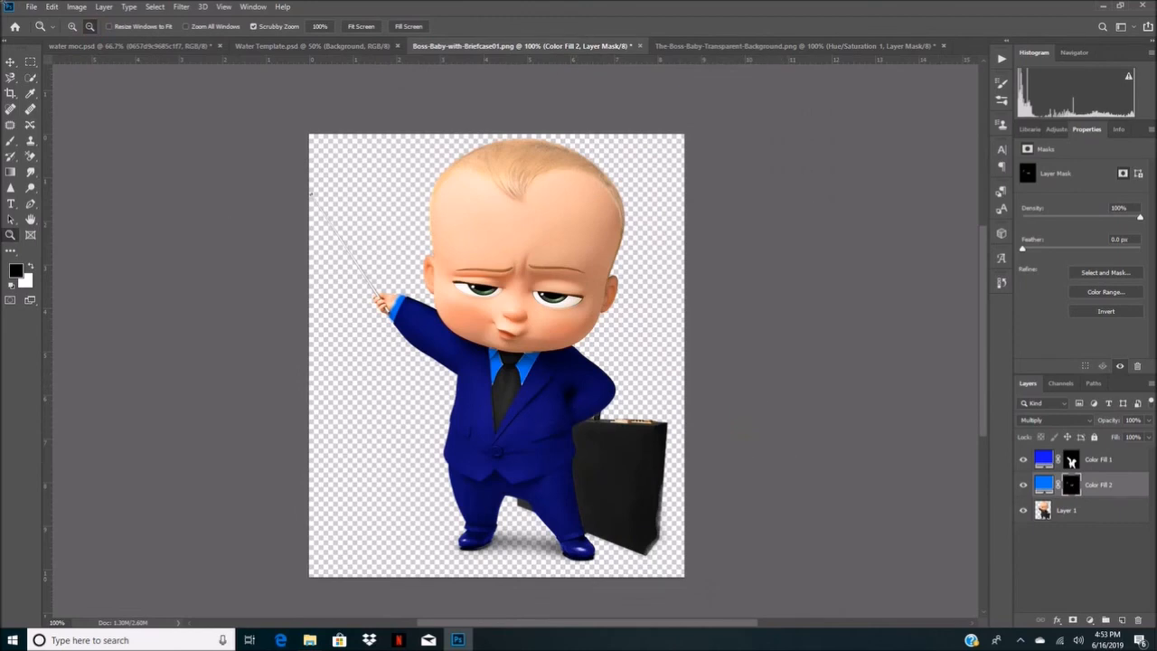
In The-Boss-Baby-Transparent-Background.png, merge the visible layers of the blue logo into one layer
left_click(15, 64)
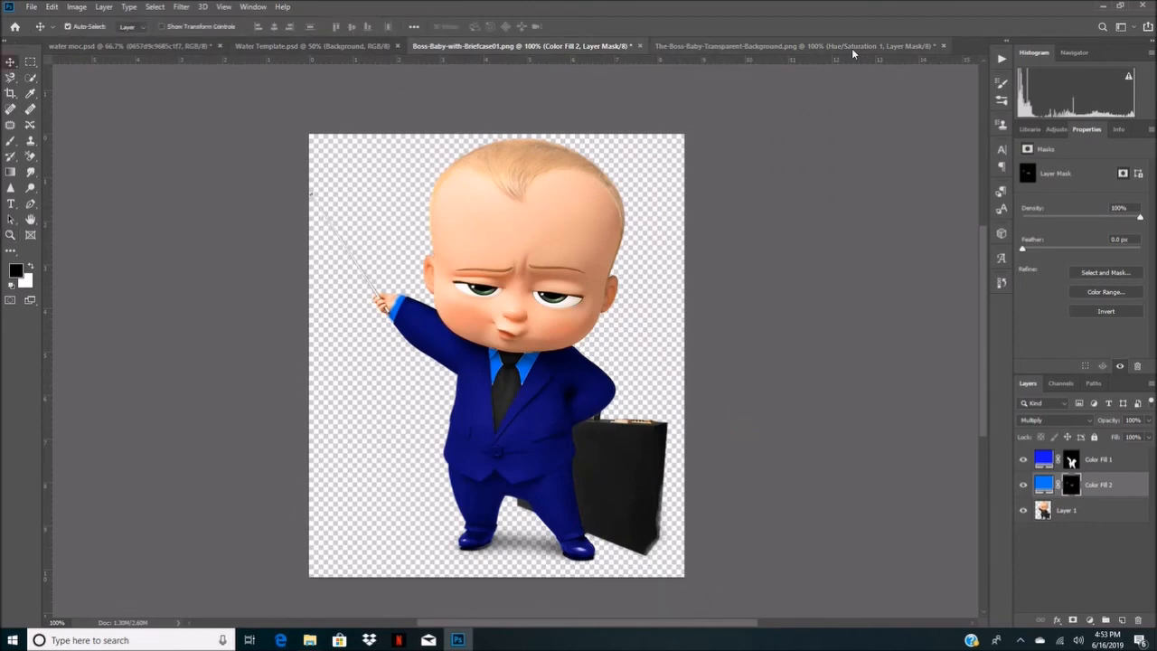
left_click(851, 46)
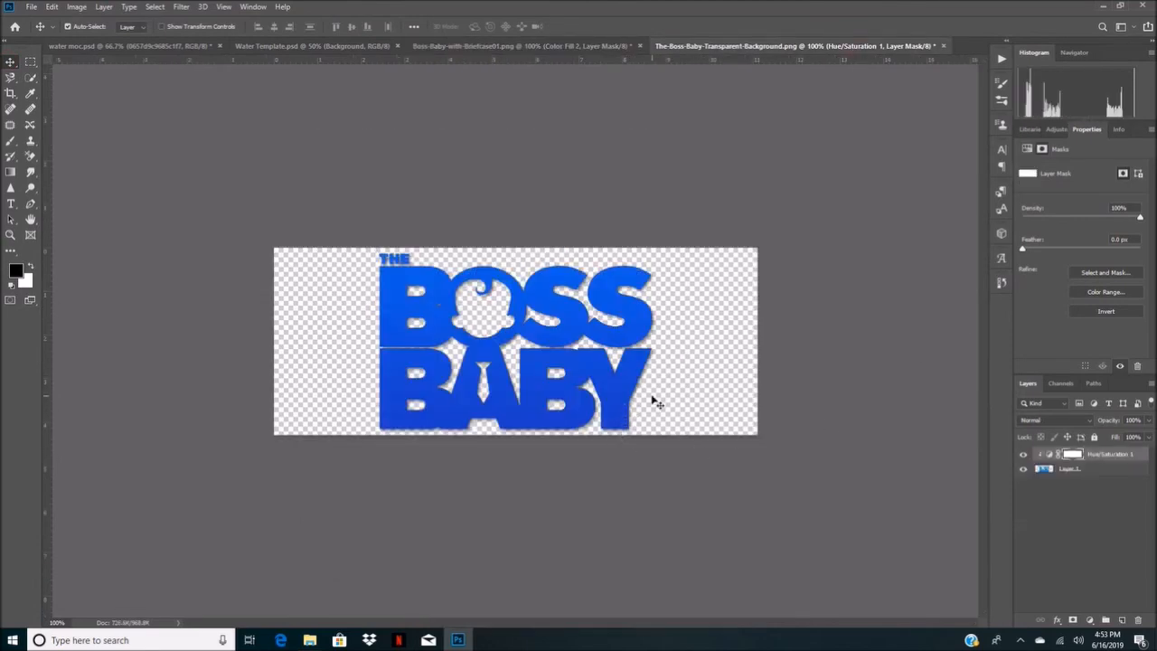
left_click(104, 7)
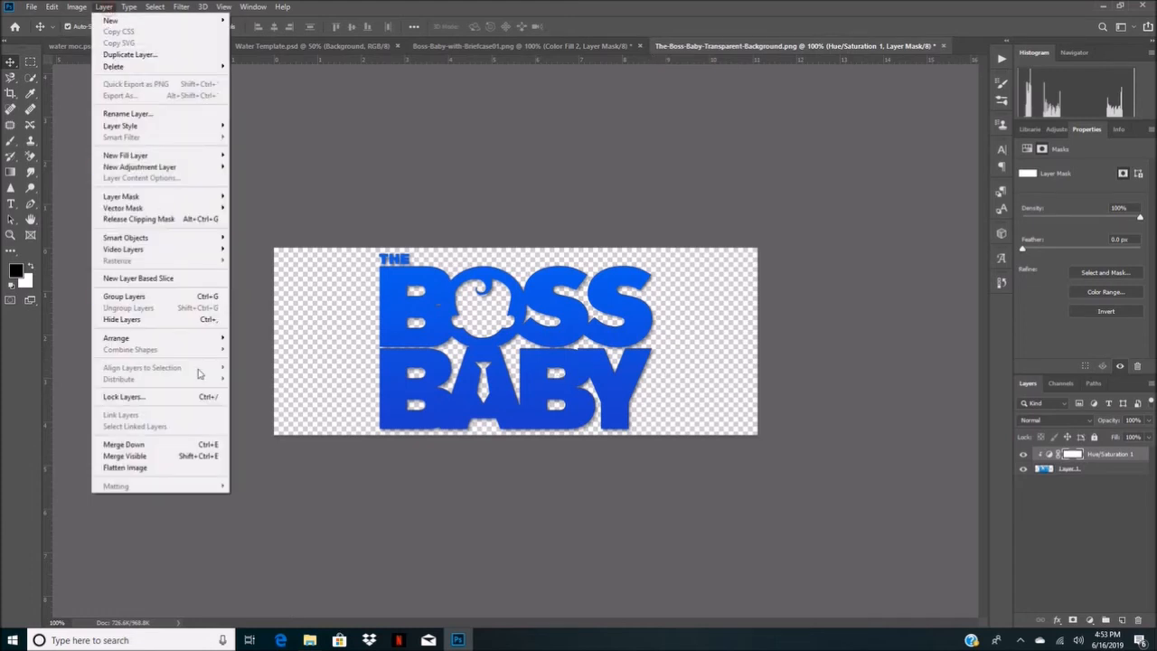
left_click(175, 457)
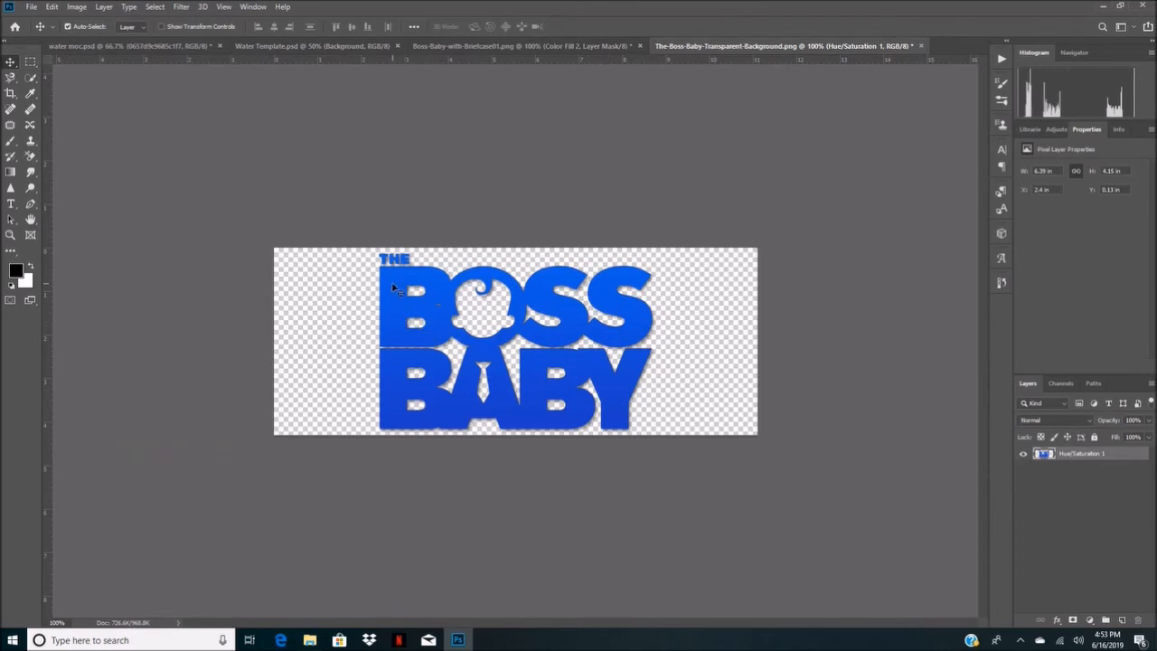
Copy the merged logo into Water Template.psd, hide the "Delete text" layer, and center the logo horizontally on the label
left_click_drag(393, 288, 472, 340)
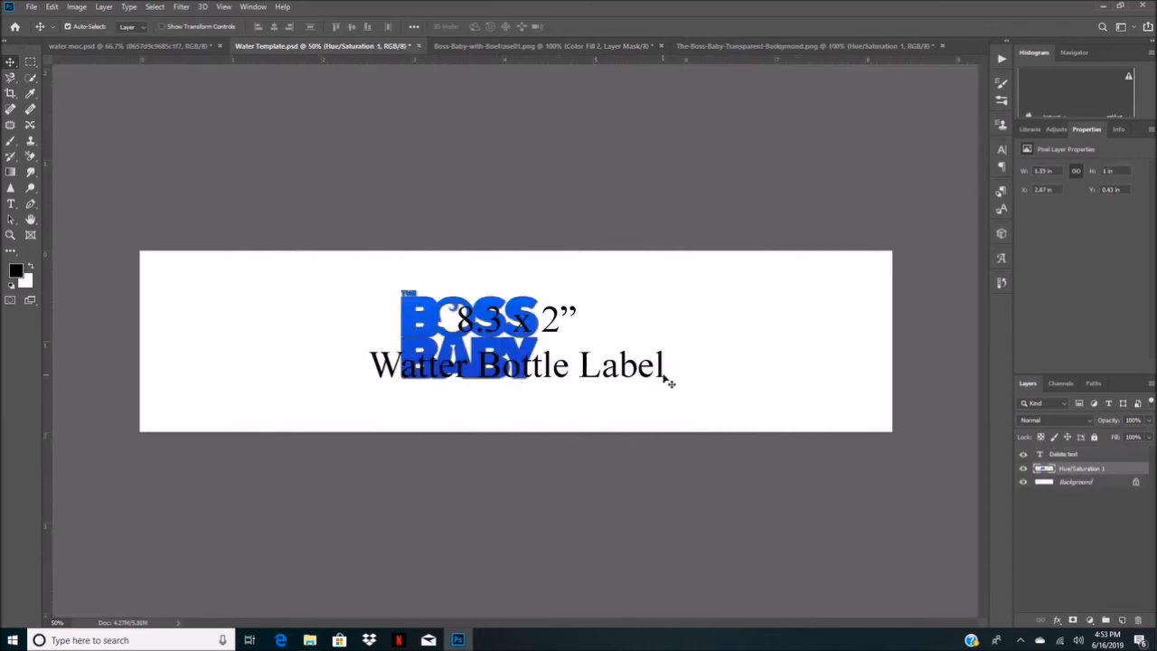
left_click(1023, 455)
left_click_drag(498, 366, 545, 380)
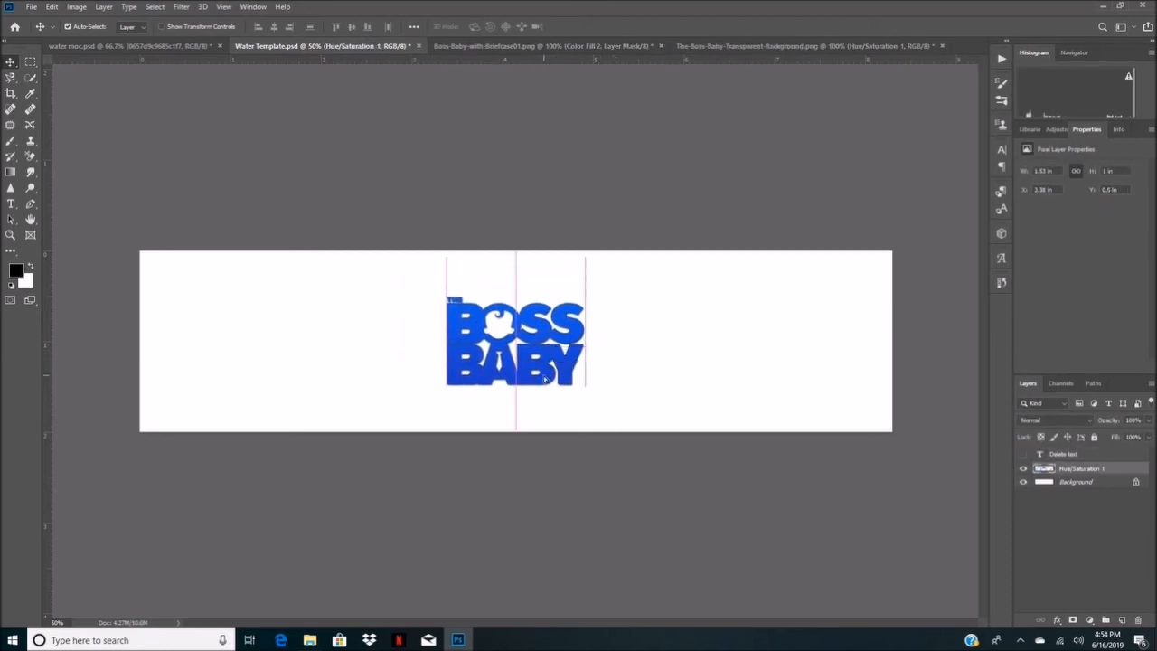
Merge the visible layers of Boss-Baby-with-Briefcase01.png and copy the merged baby into Water Template.psd
left_click(550, 46)
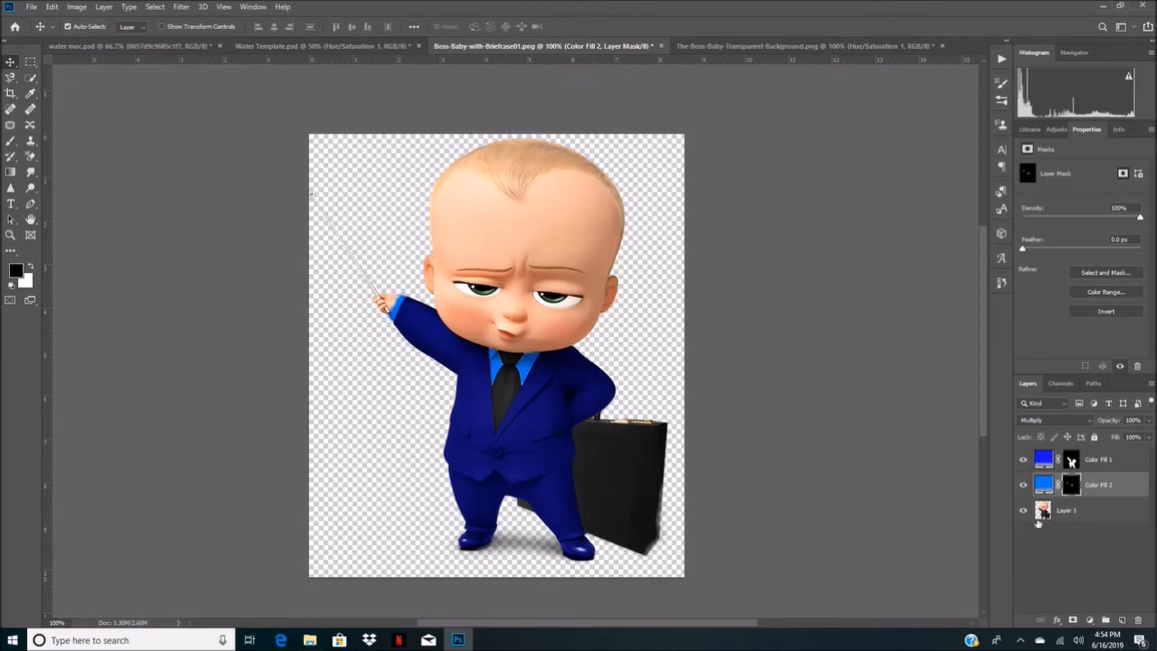
left_click(104, 7)
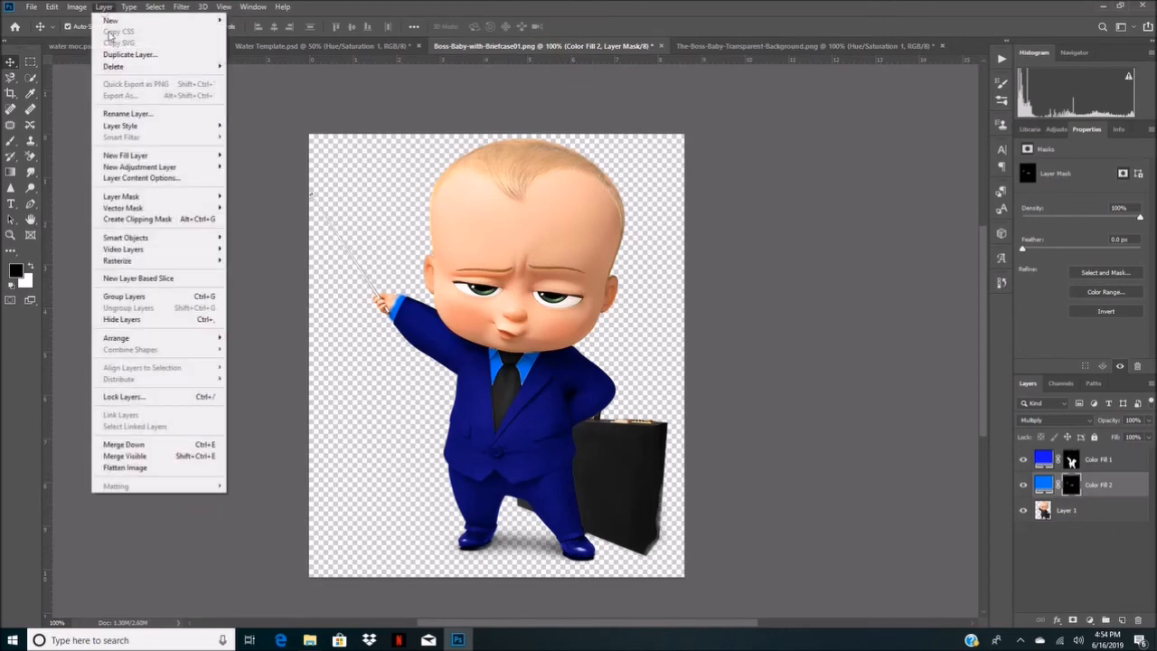
left_click(180, 461)
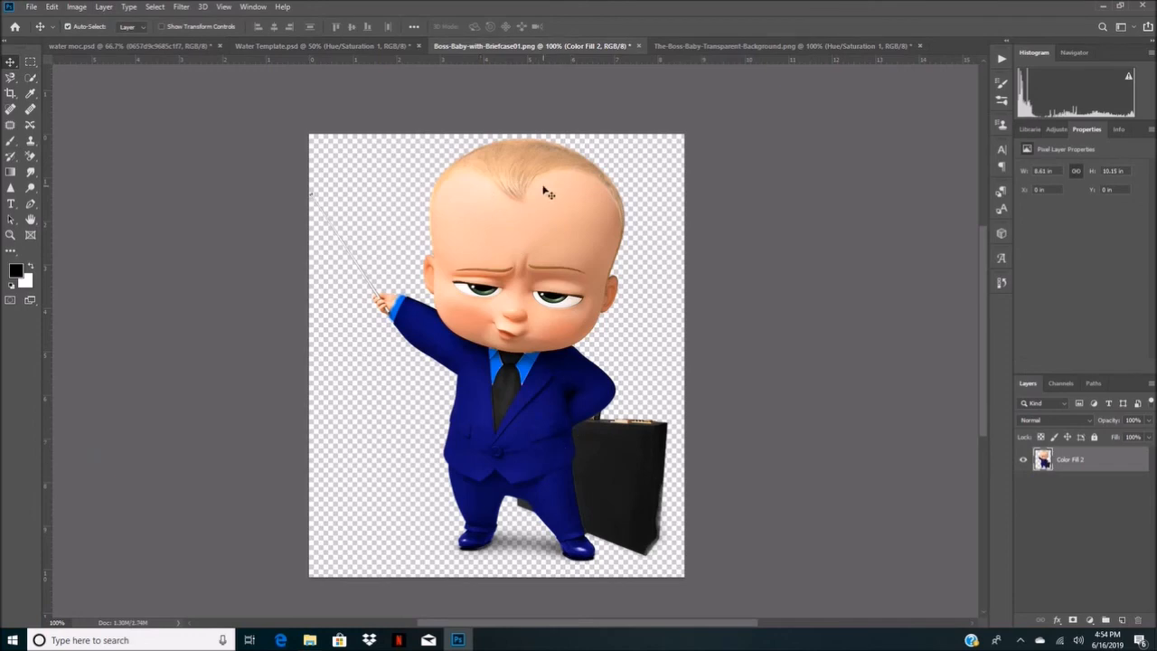
left_click_drag(545, 192, 667, 349)
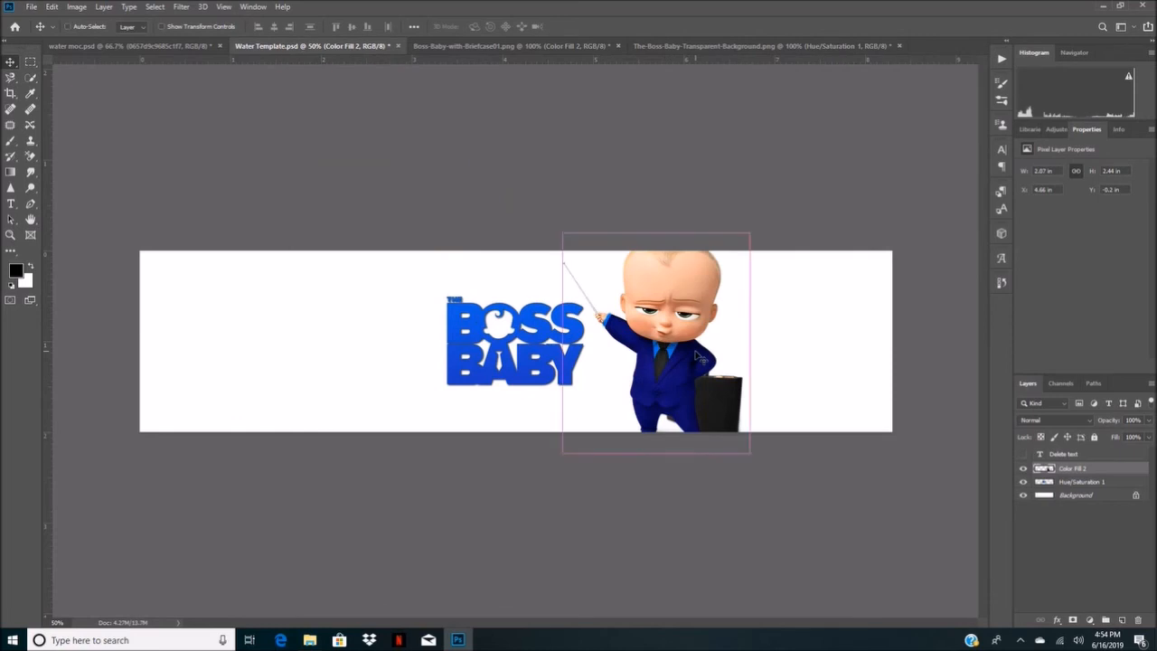
Scale the baby to about 54% at the label's lower edge beside the logo, and shift the logo slightly up and left
key("ctrl+t")
left_click_drag(563, 232, 618, 297)
left_click_drag(675, 343, 644, 349)
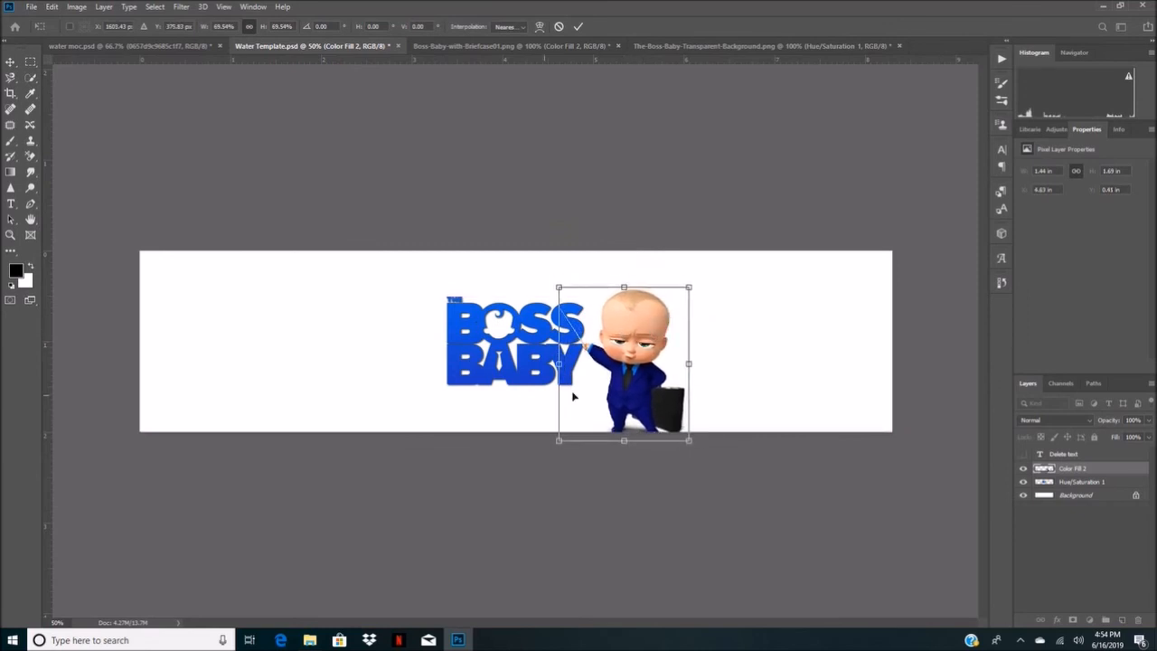
left_click_drag(690, 286, 631, 341)
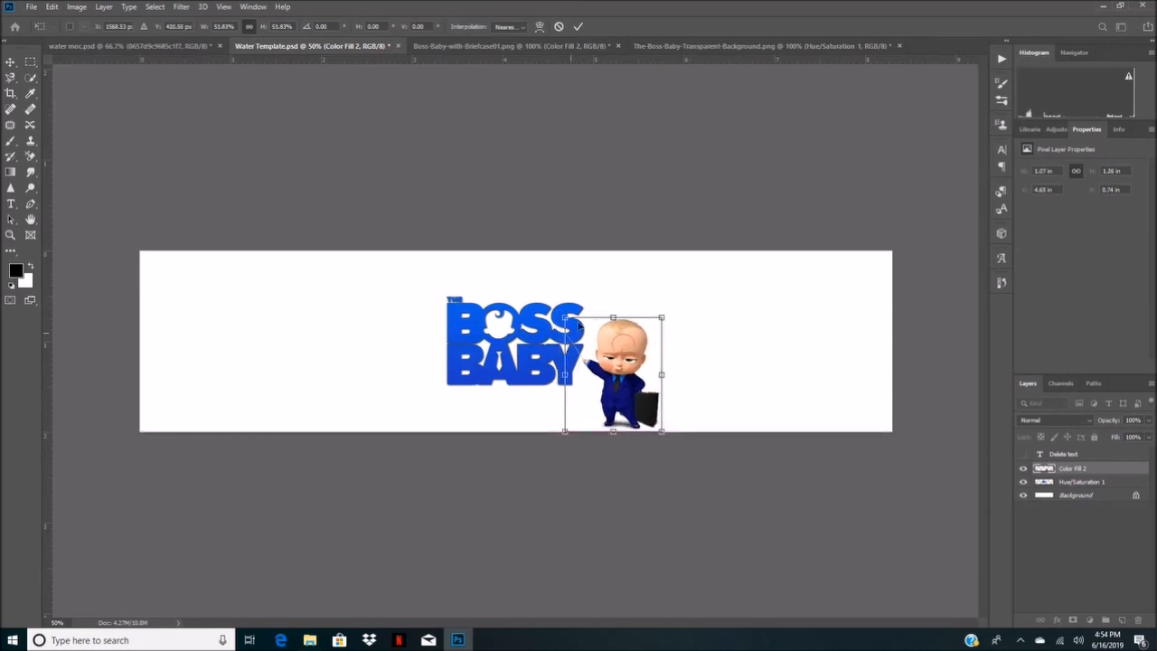
left_click(579, 27)
left_click_drag(543, 333, 523, 328)
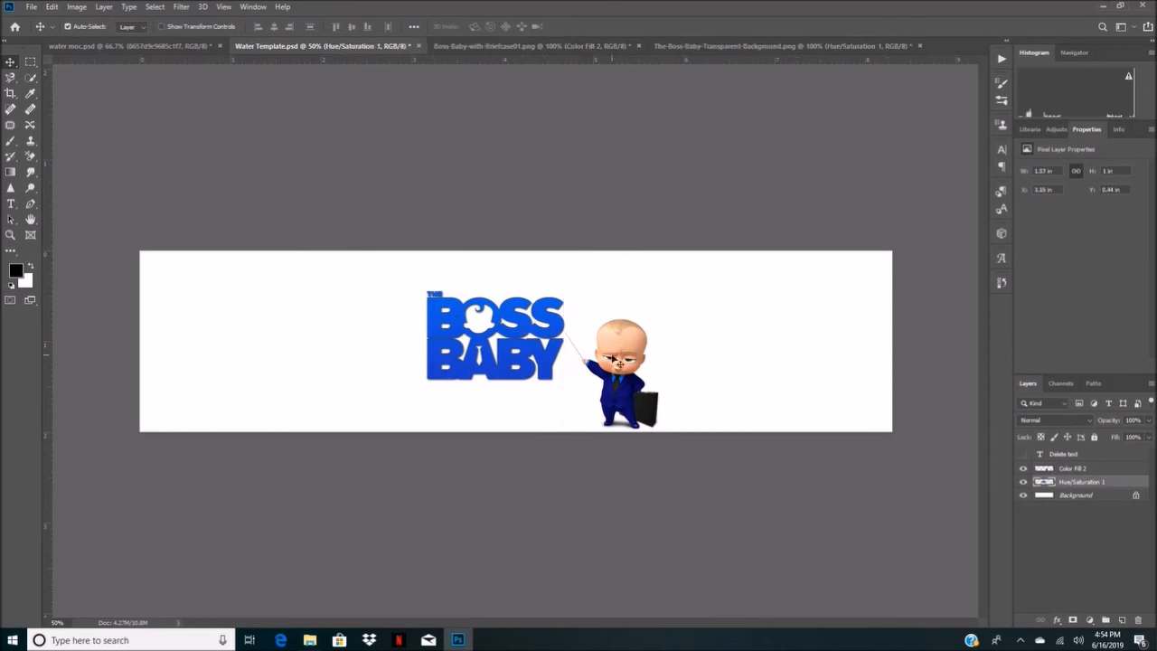
Move the baby left until his raised hand meets the logo's last letter, and merge the visible layers of the label
left_click_drag(631, 347, 622, 340)
left_click_drag(612, 357, 599, 342)
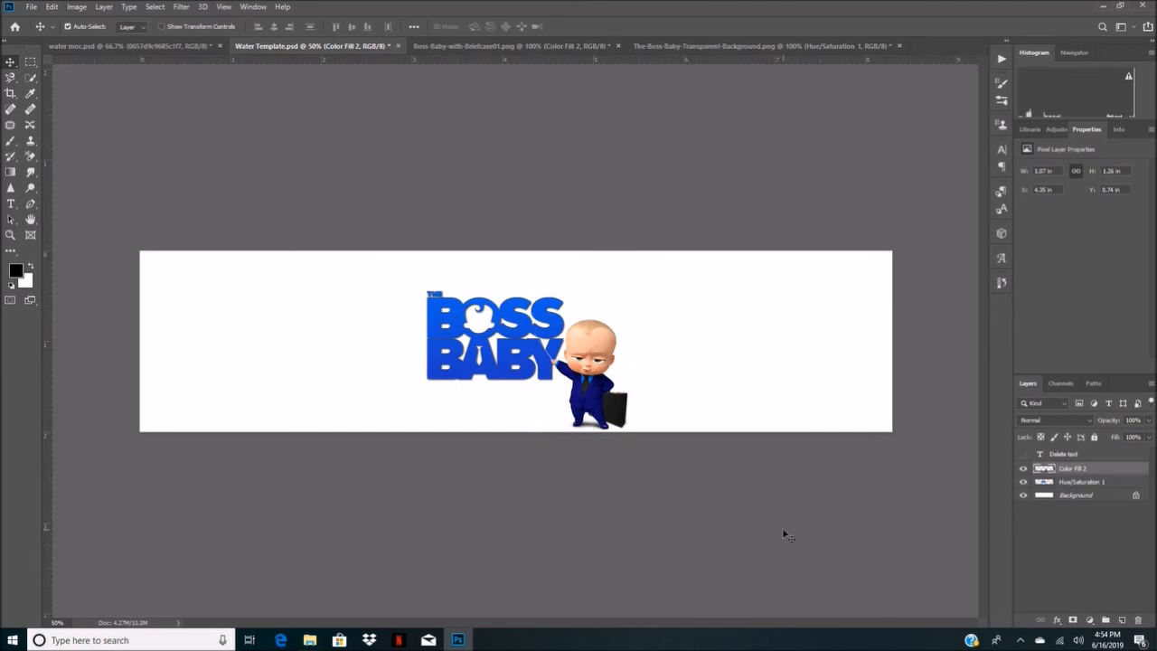
left_click(107, 7)
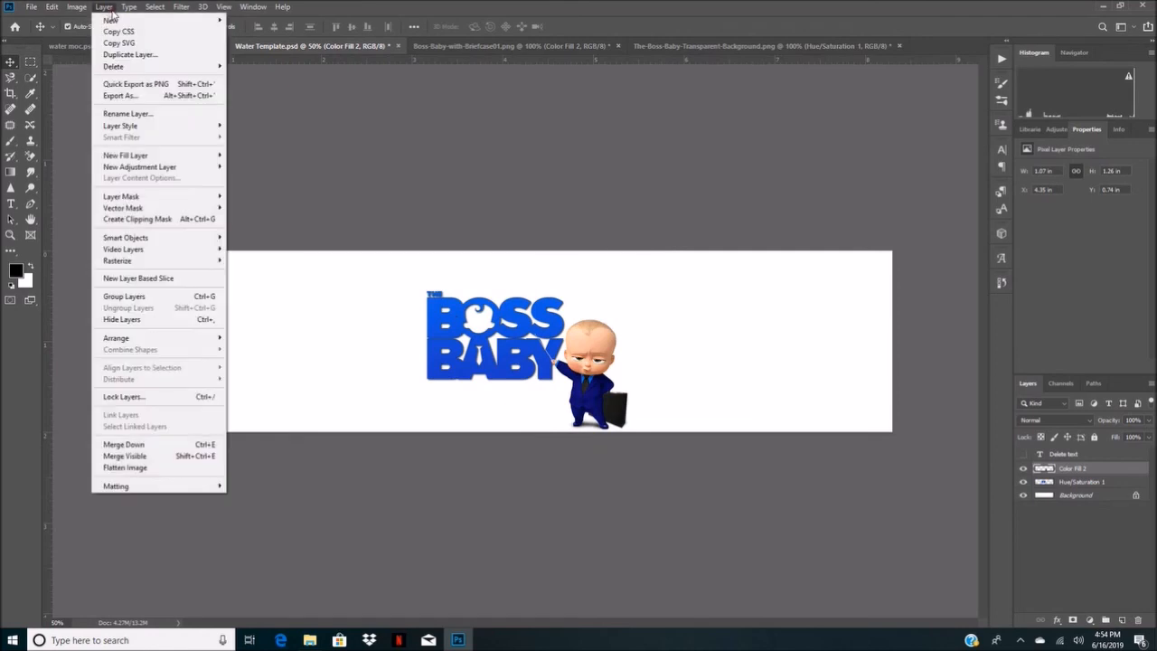
left_click(152, 460)
Unlock the merged Background layer of Water Template.psd and copy it into water moc.psd
left_click_drag(357, 280, 219, 131)
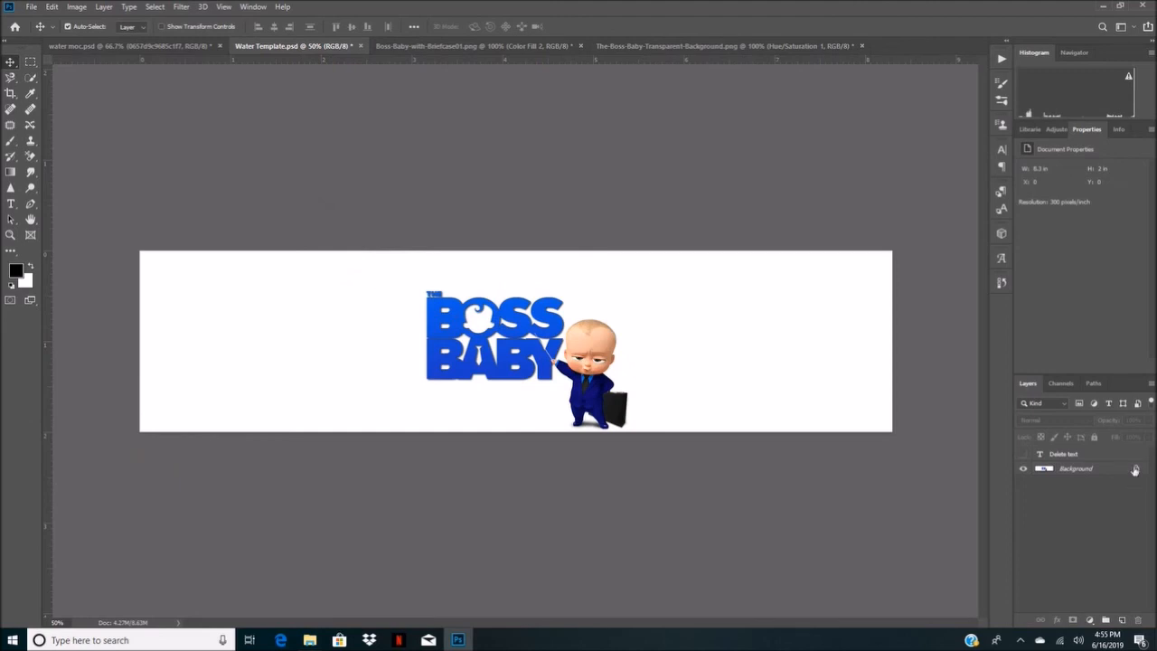
left_click(1137, 471)
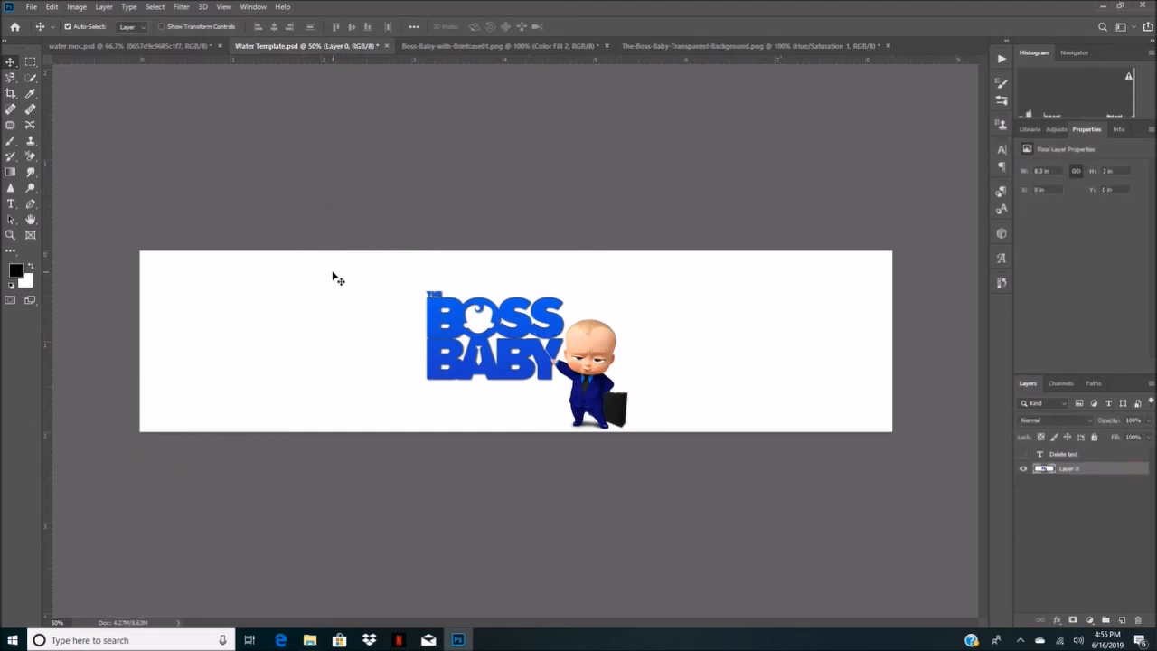
left_click_drag(333, 276, 507, 382)
Scale the label to about 31% across the middle of the bottle, and clip it to the bottle layer
key("ctrl+t")
left_click_drag(496, 340, 680, 341)
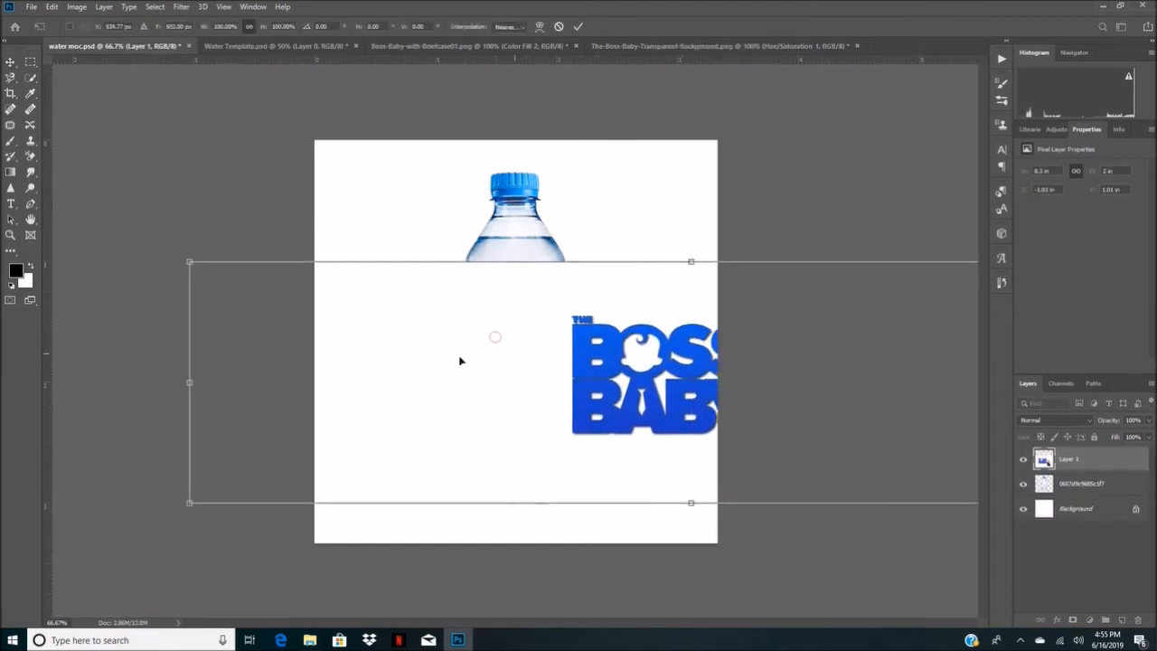
left_click_drag(191, 263, 419, 363)
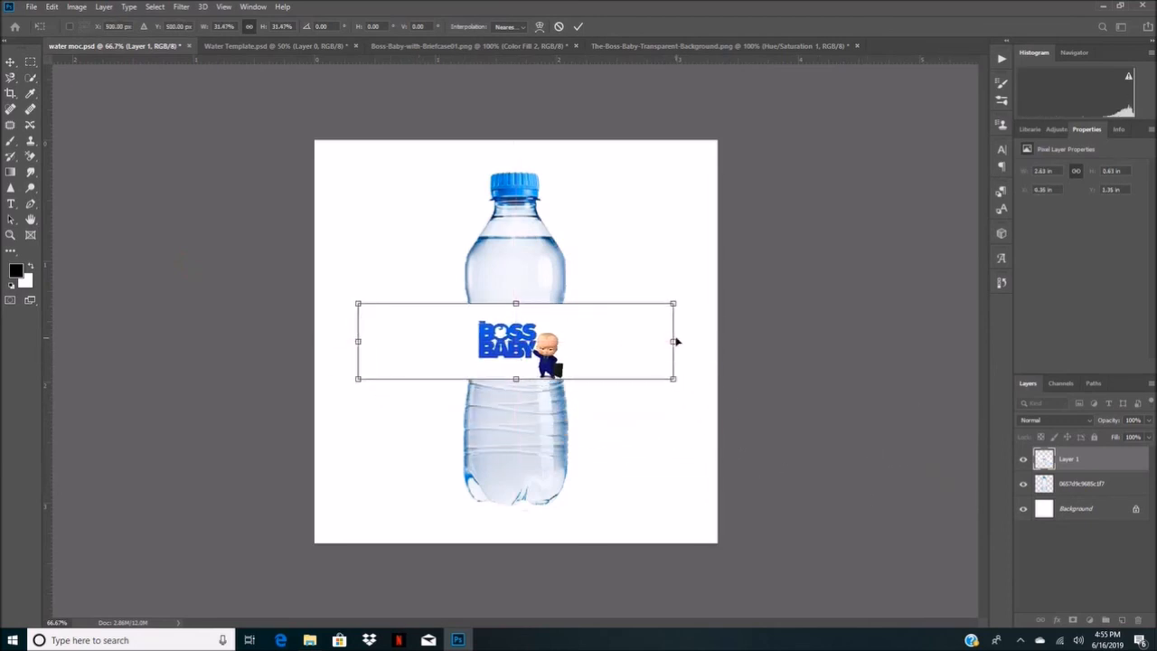
left_click(578, 29)
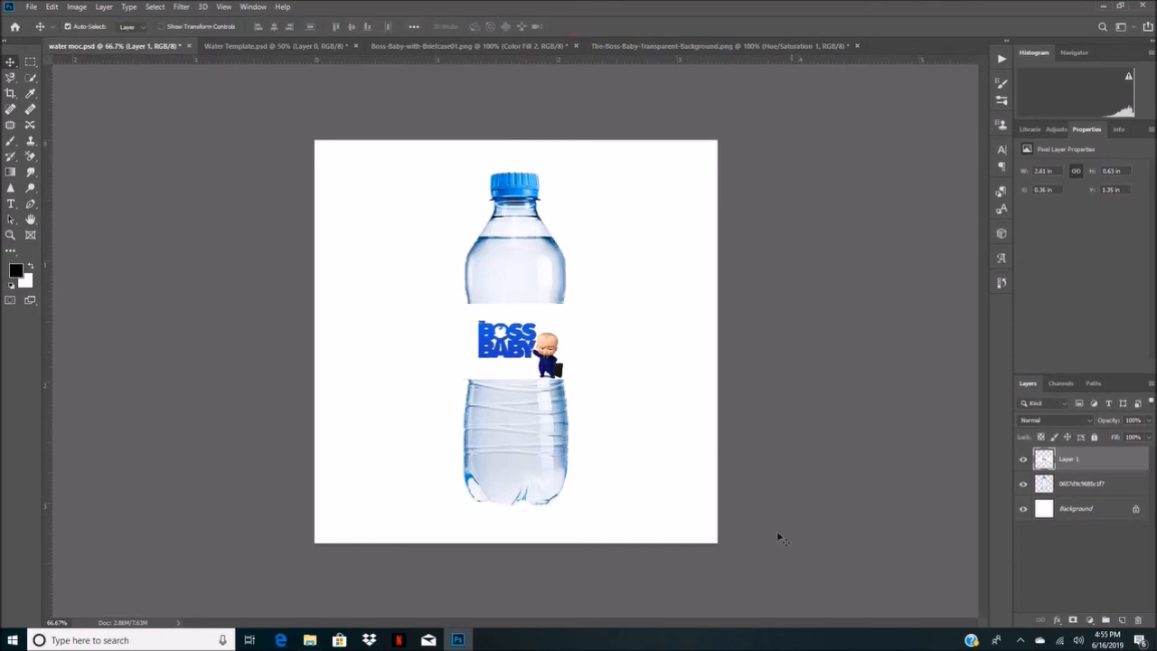
right_click(1104, 470)
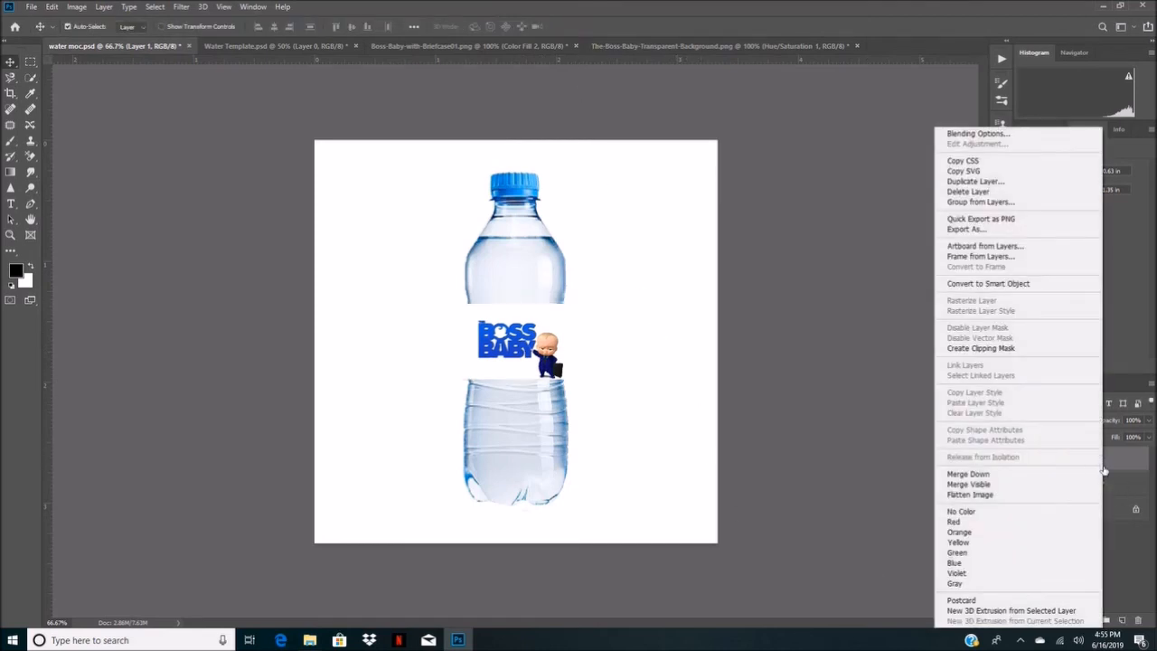
left_click(1002, 348)
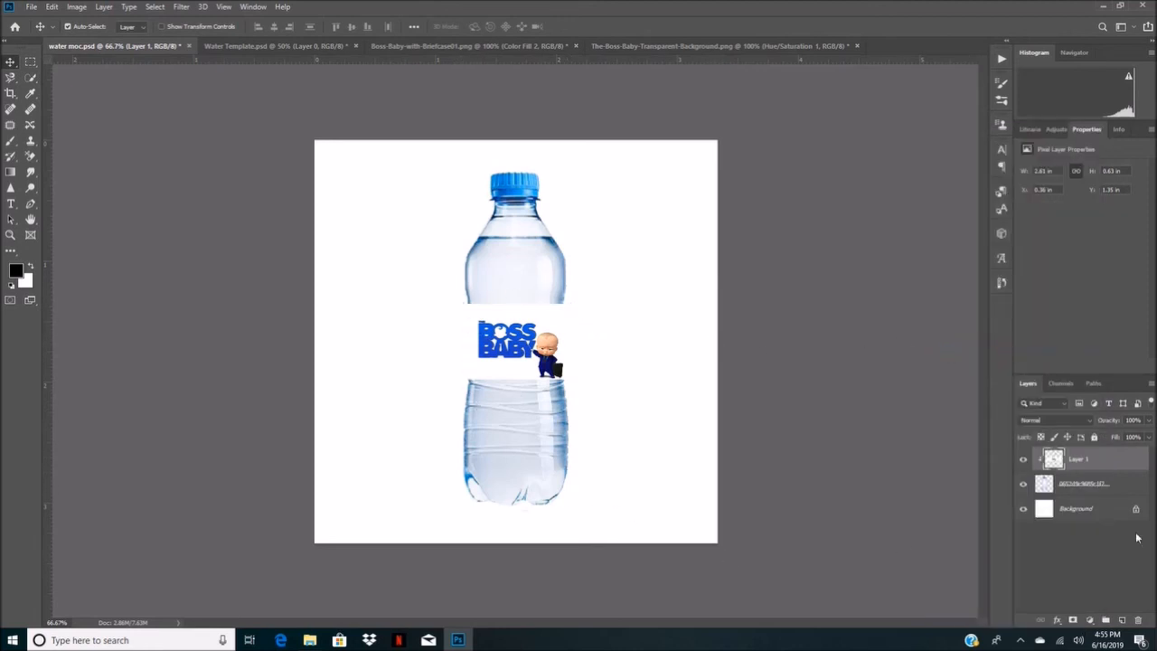
Try filling the mockup's Background layer with black using the Paint Bucket tool, and undo the fill
left_click(1094, 513)
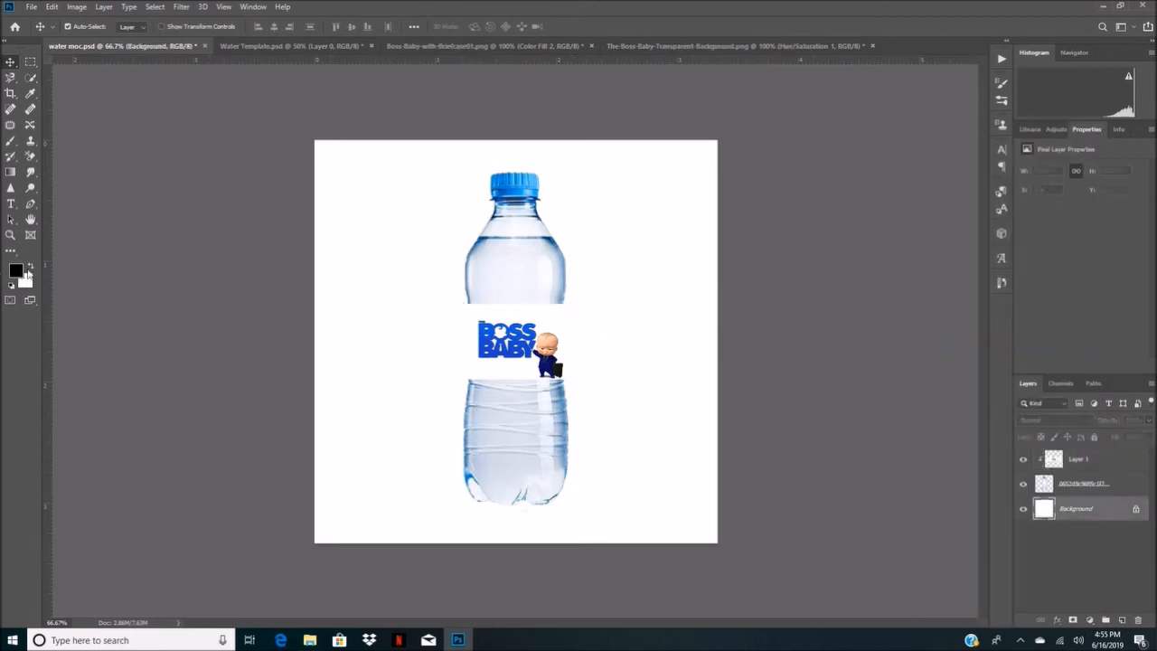
left_click(9, 250)
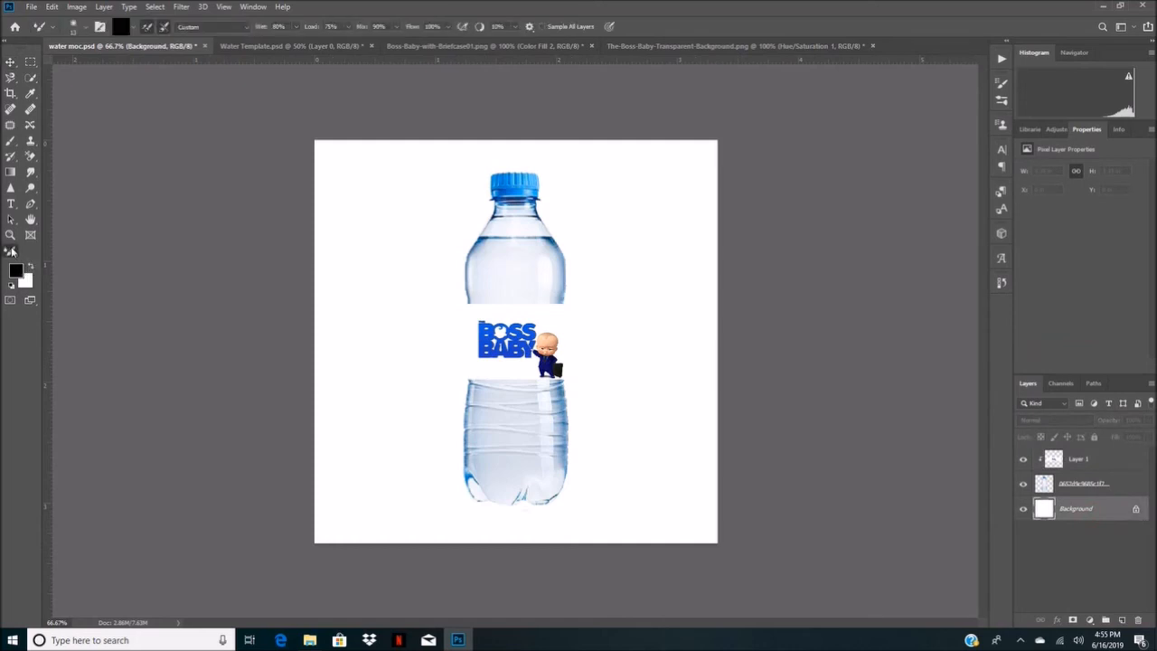
left_click(65, 388)
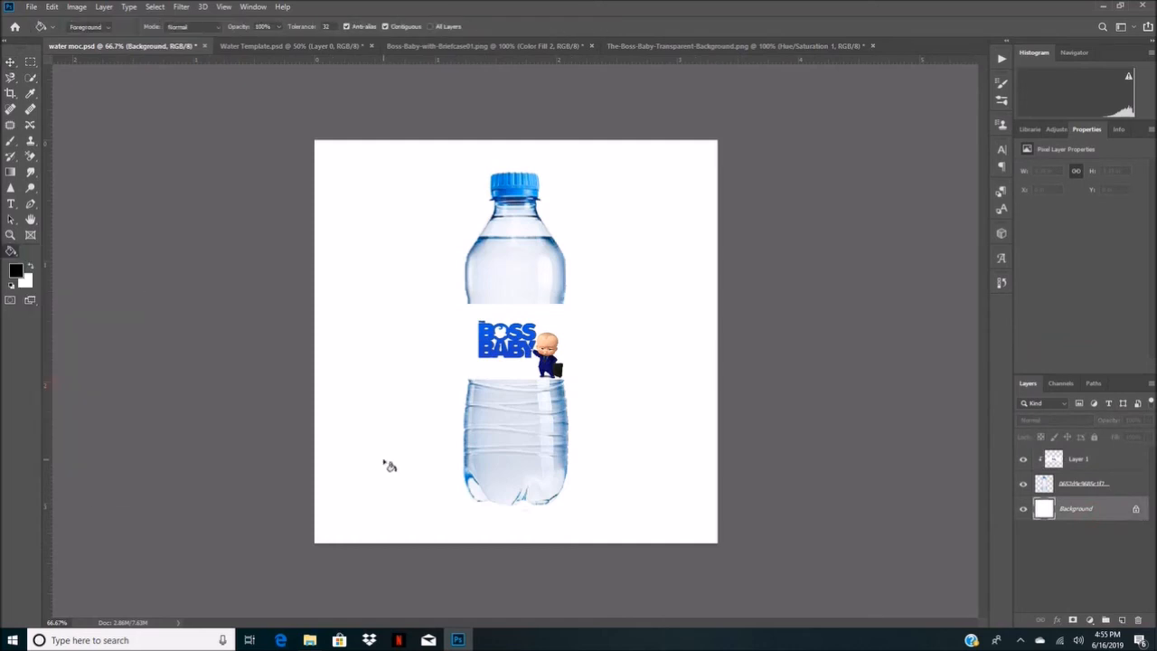
left_click(383, 464)
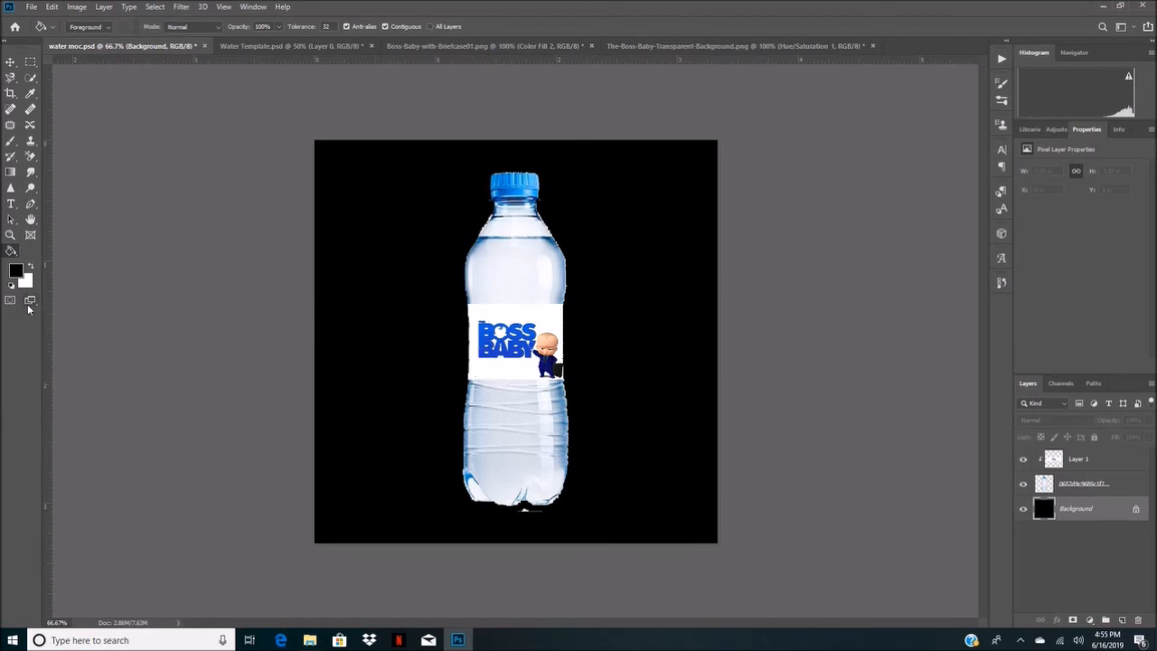
key("ctrl+z")
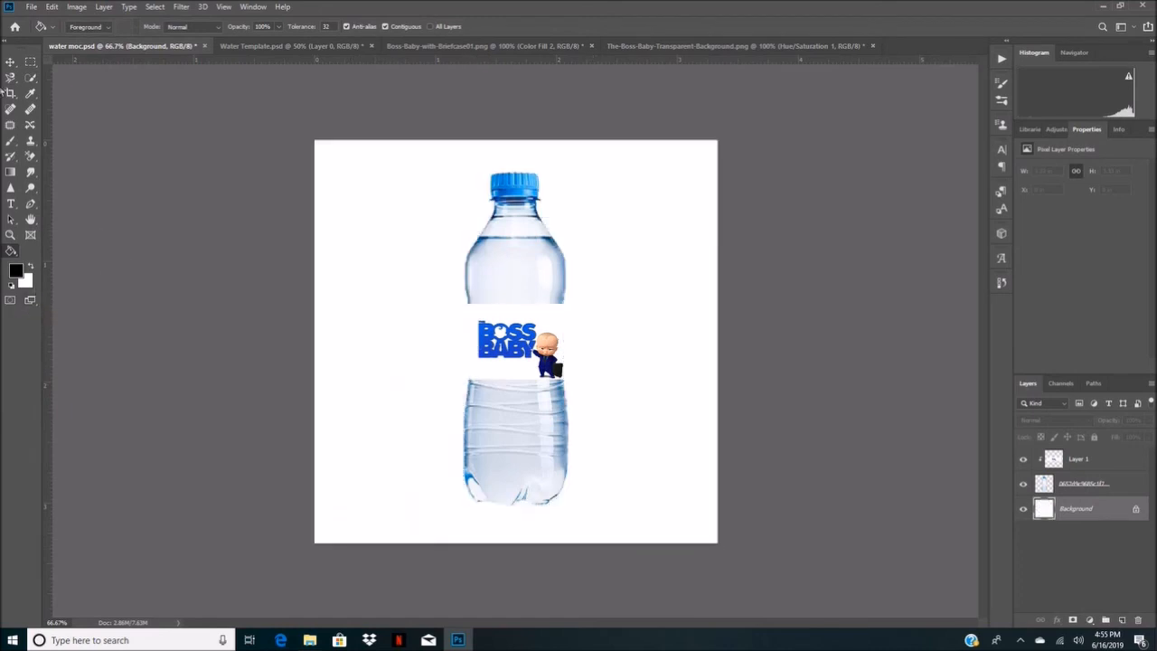